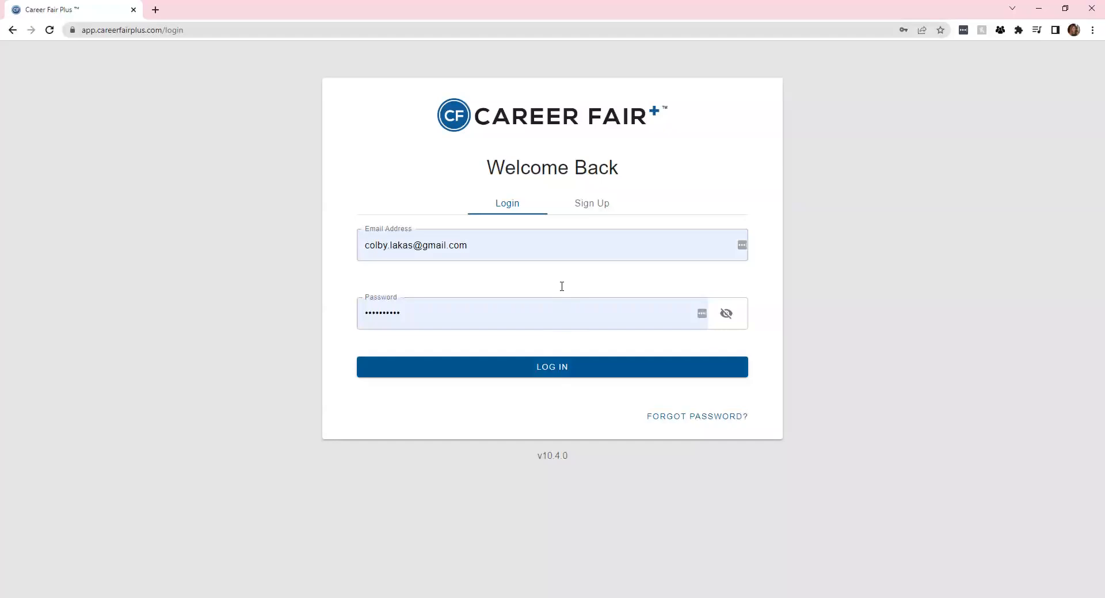
Log in to the recruiter account with the saved credentials to reach the Virtual Demo Fair's My Schedules
left_click(596, 208)
left_click(512, 213)
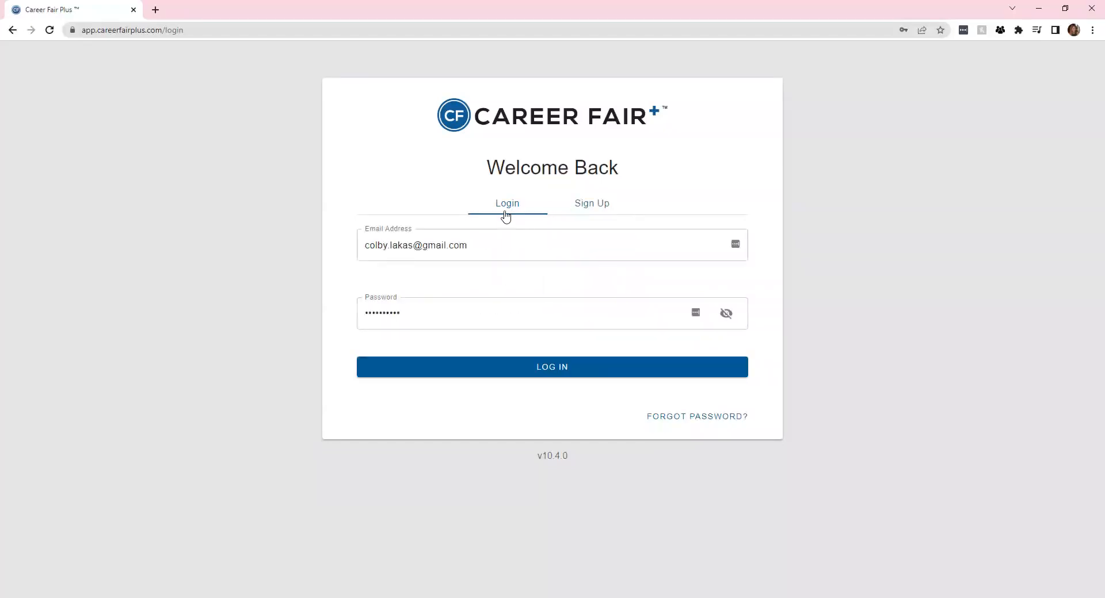
left_click(526, 371)
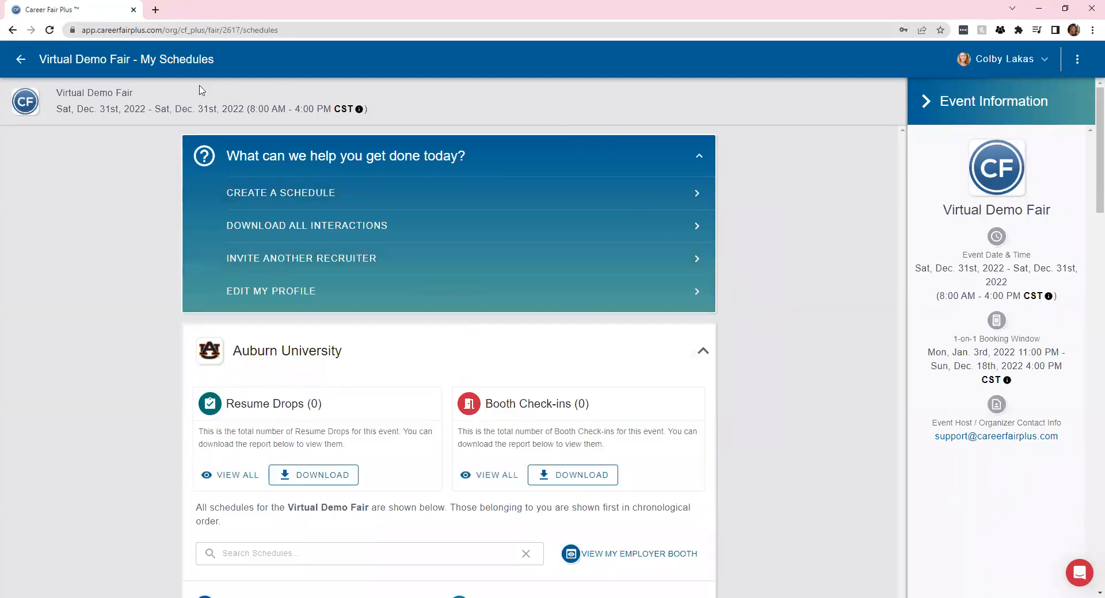
left_click(22, 60)
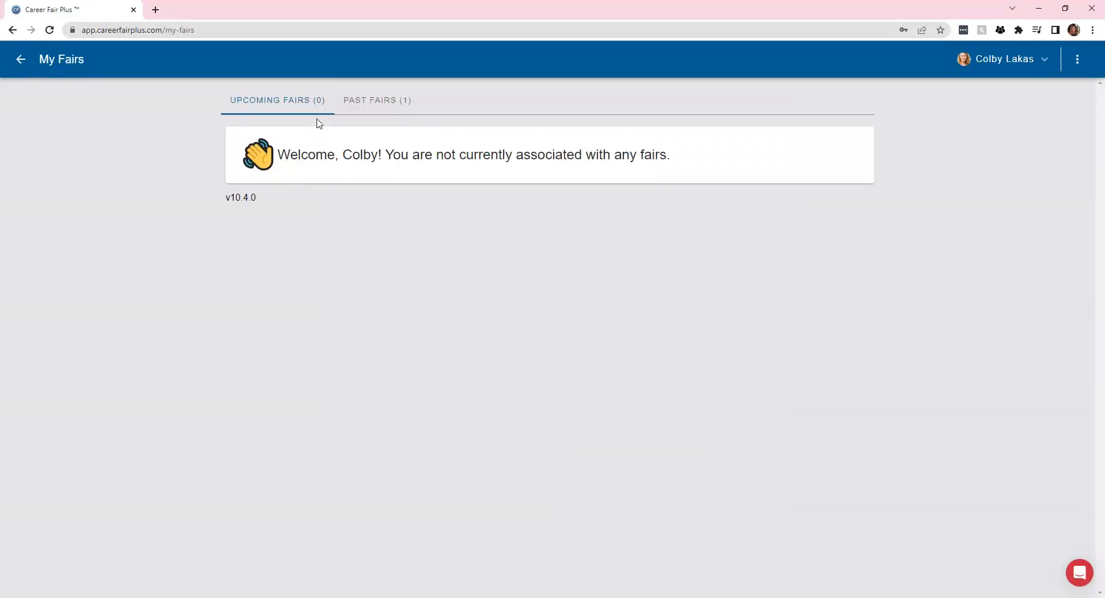
left_click(377, 103)
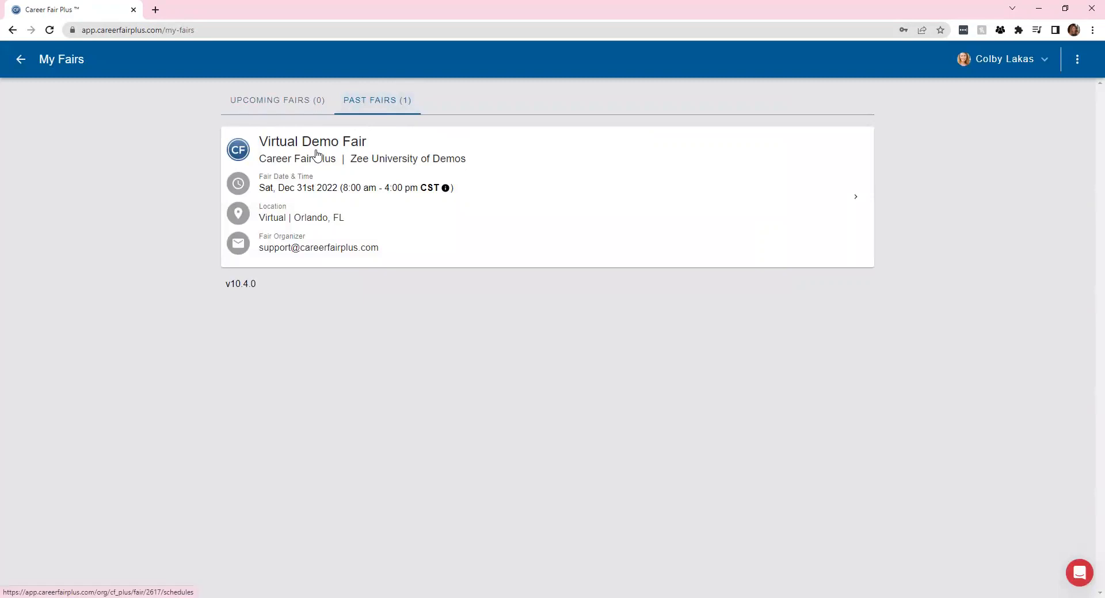
left_click(339, 153)
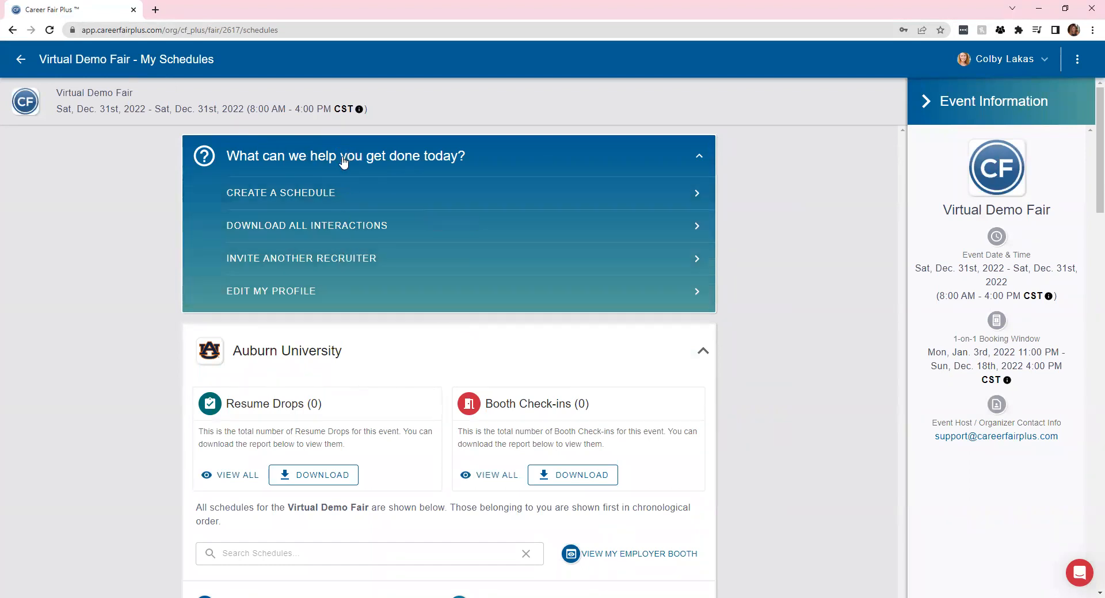
left_click(701, 158)
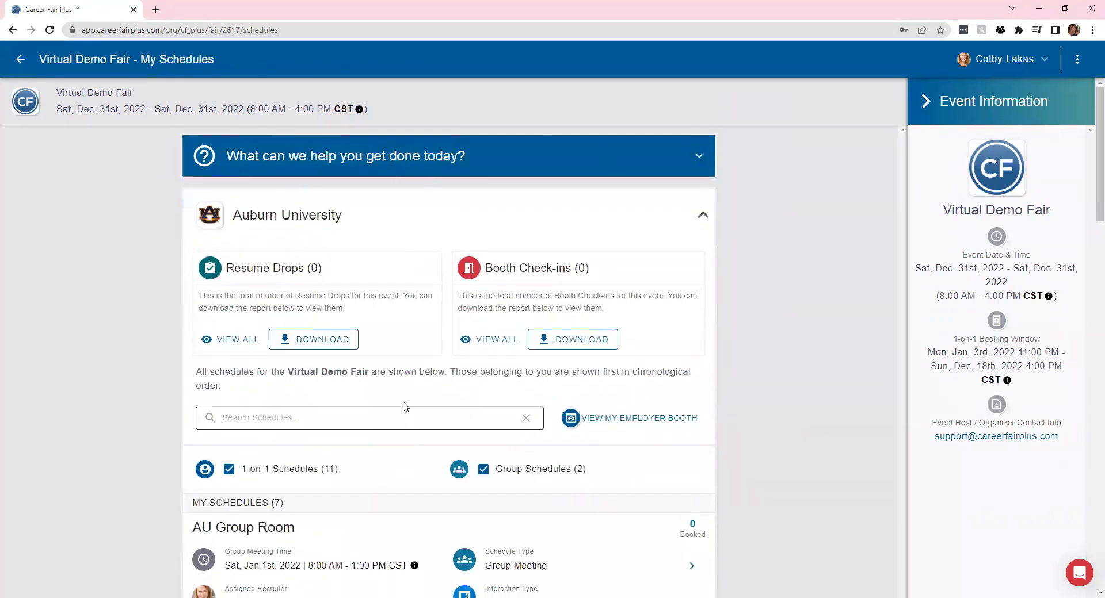
scroll(407, 408, "down", 2)
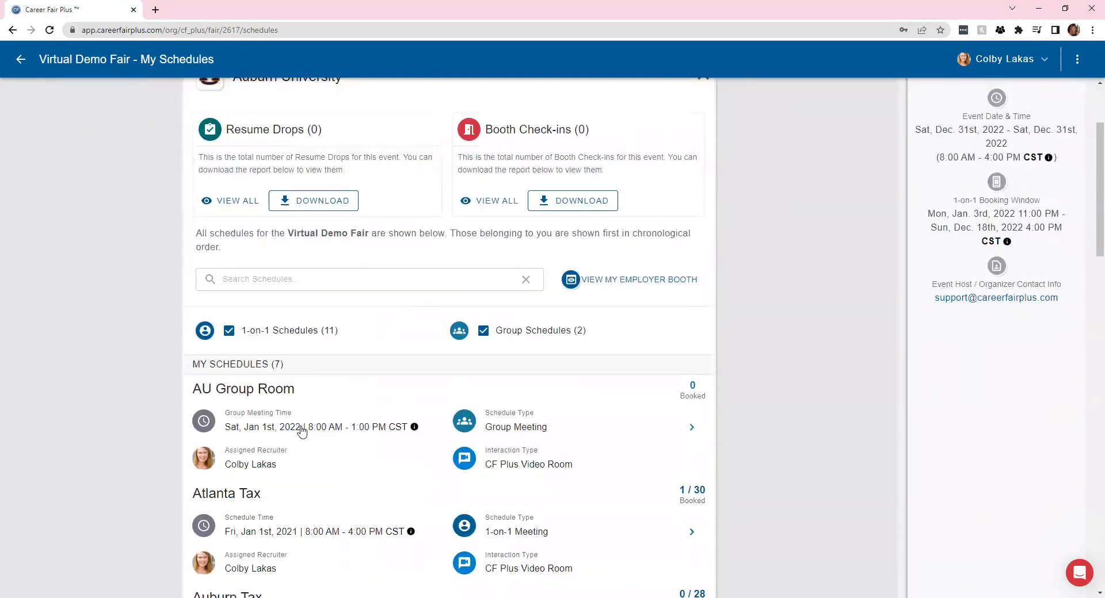
scroll(302, 432, "down", 8)
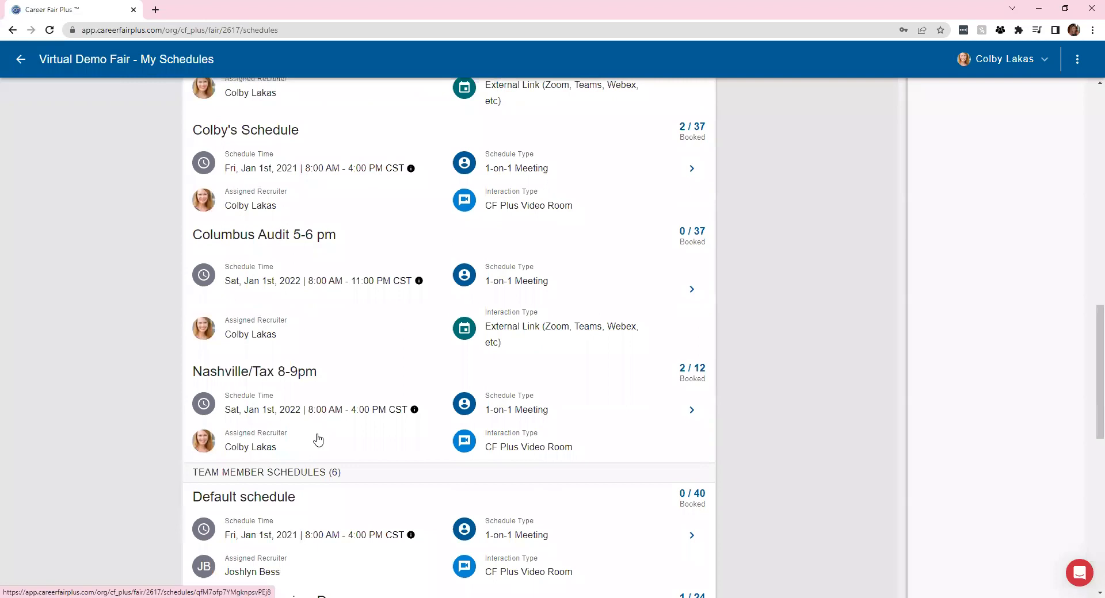
scroll(362, 184, "up", 10)
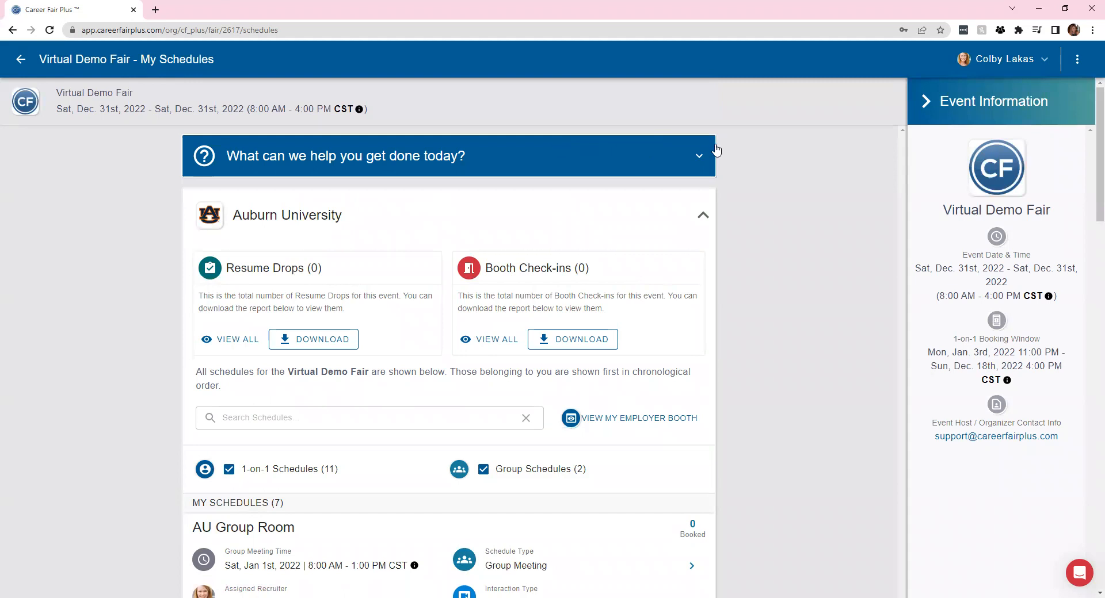
left_click(697, 160)
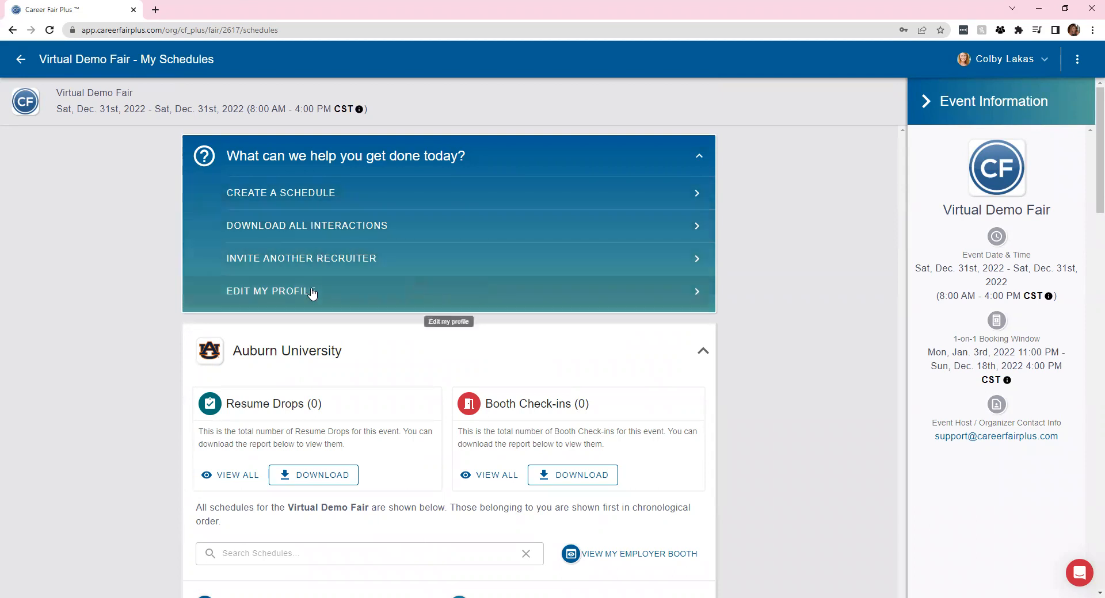
left_click(331, 303)
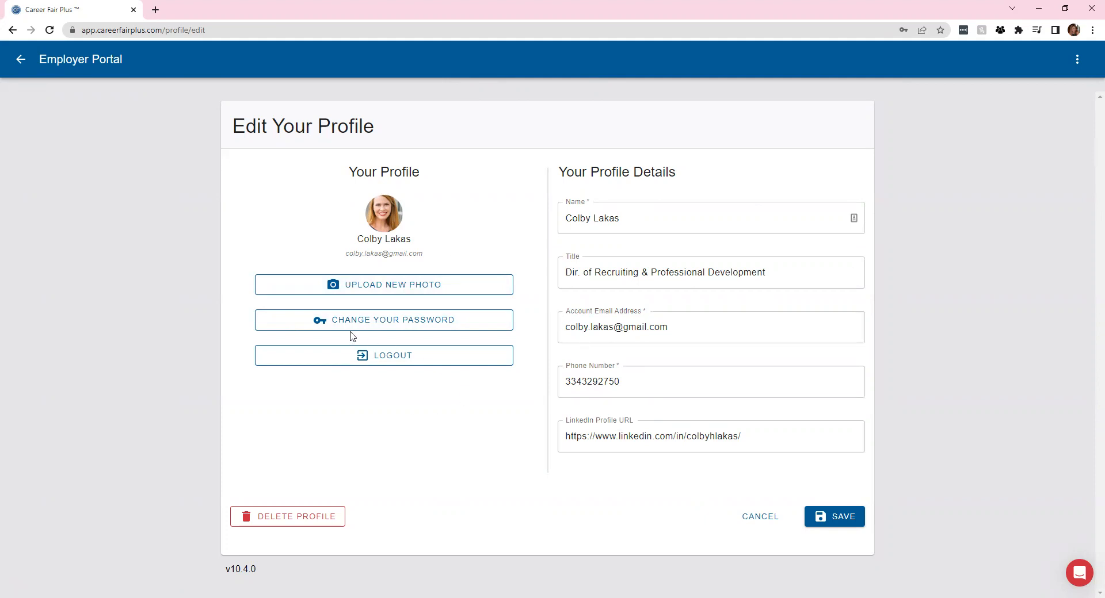
left_click(758, 518)
left_click(652, 343)
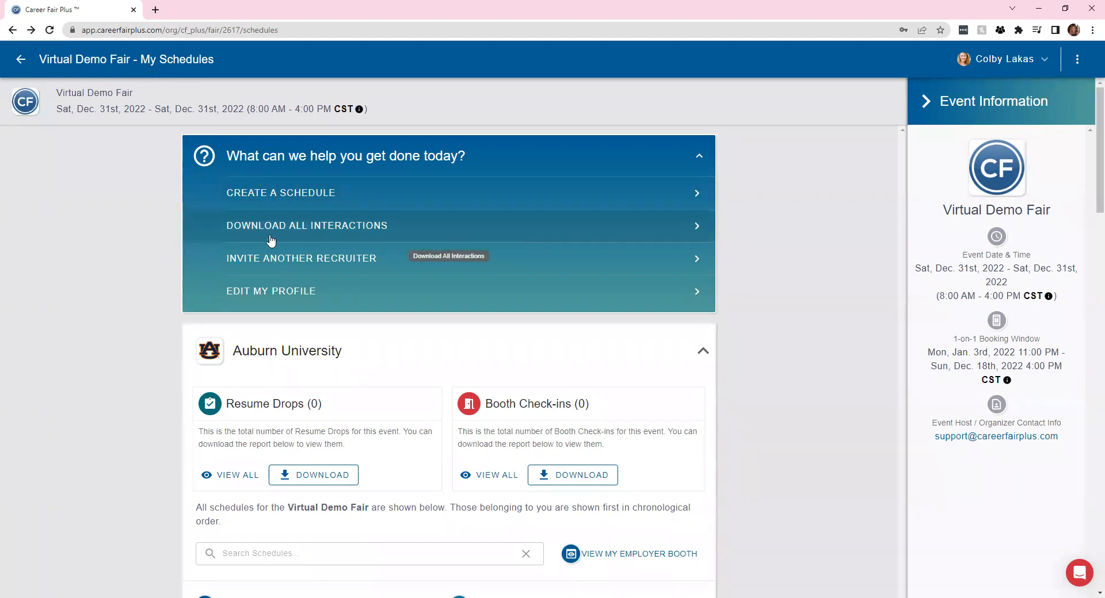
Download the All Interactions schedules report as .xlsx, then go to the Invite Recruiters page
left_click(311, 226)
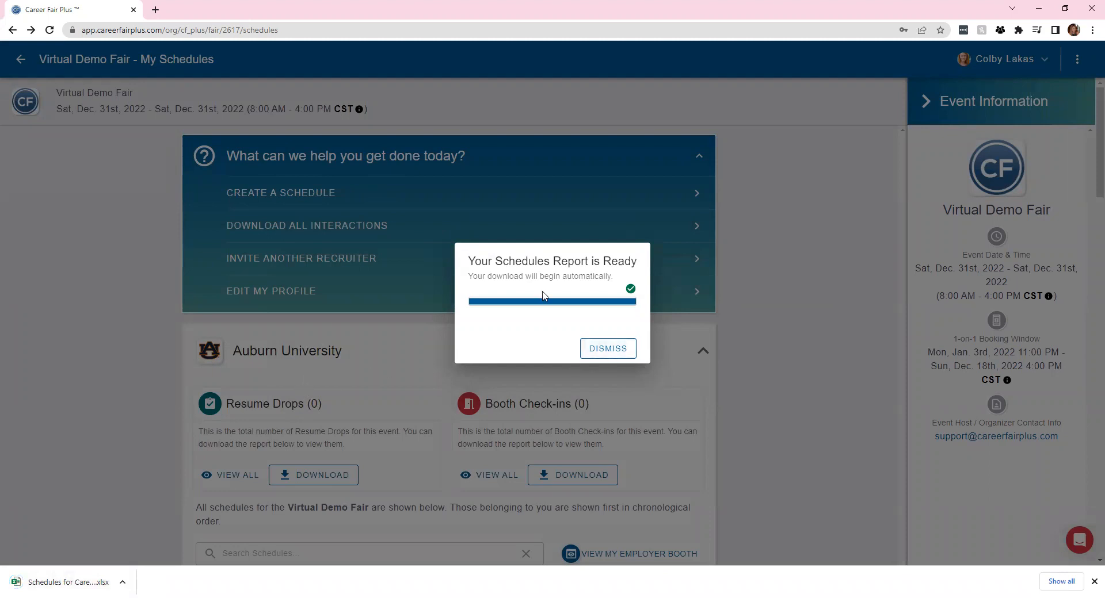
left_click(607, 356)
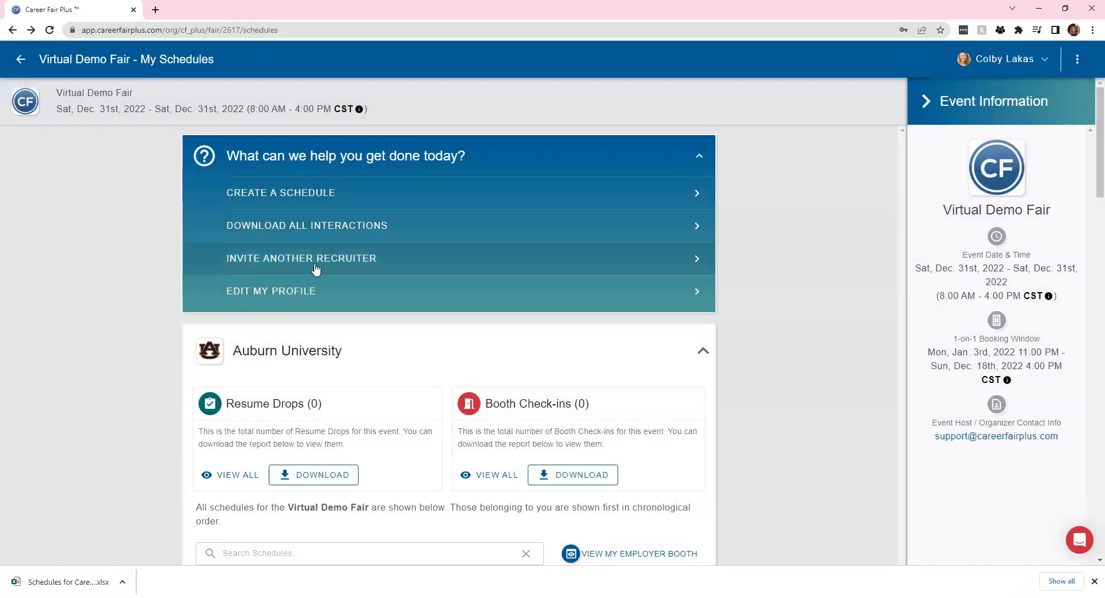
left_click(342, 265)
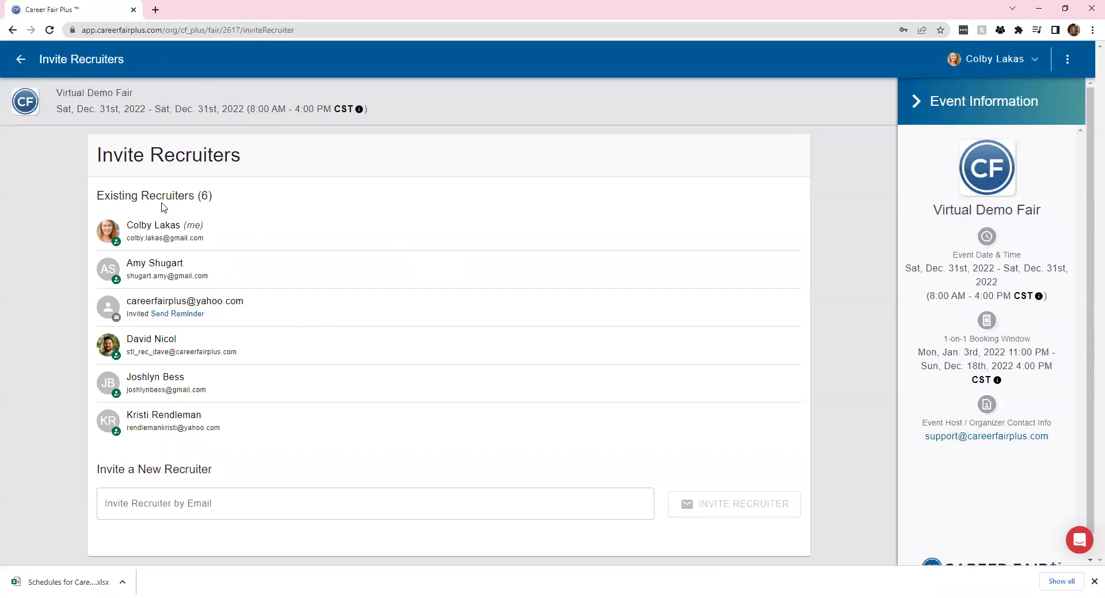
Leave Invite Recruiters without adding an e-mail and return to the Virtual Demo Fair schedules
left_click(162, 505)
left_click(368, 452)
left_click(19, 60)
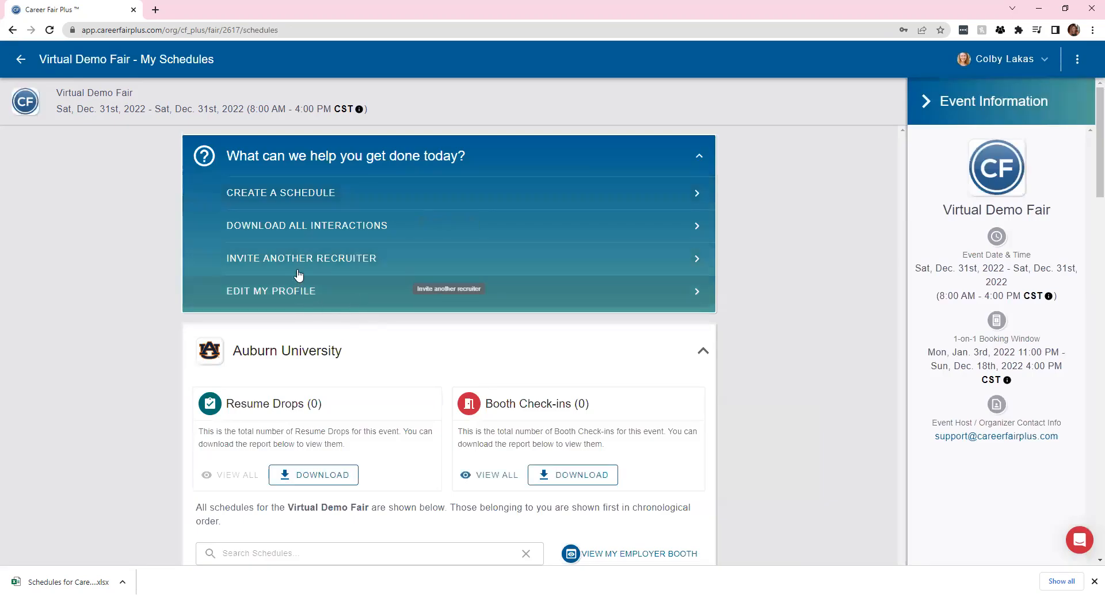
Begin a new schedule with yourself as Assigned Recruiter and continue to the Schedule Type step
left_click(299, 194)
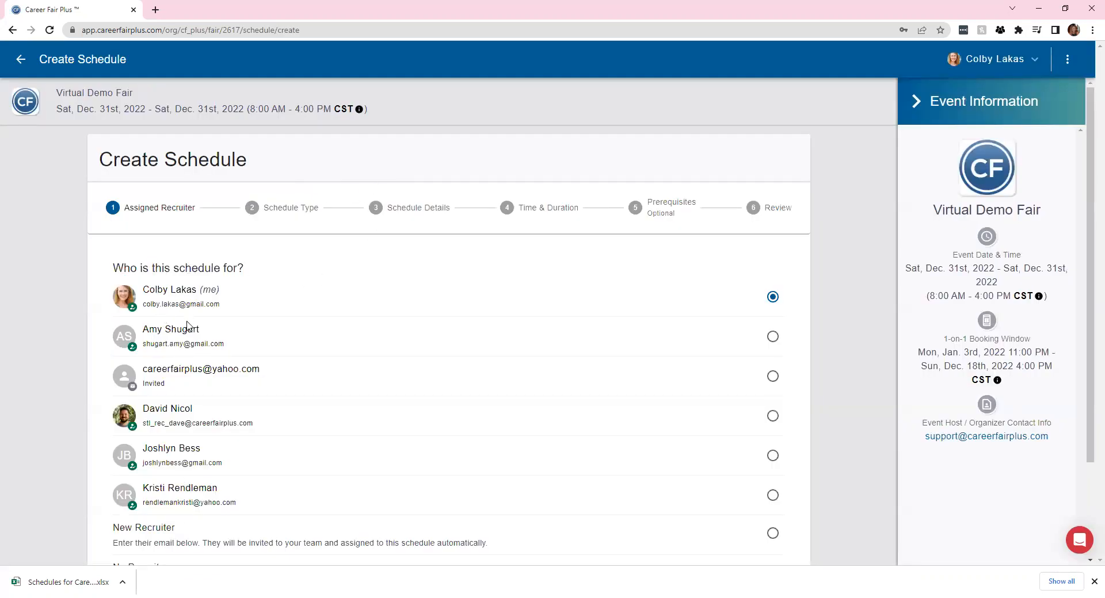
scroll(684, 328, "down", 2)
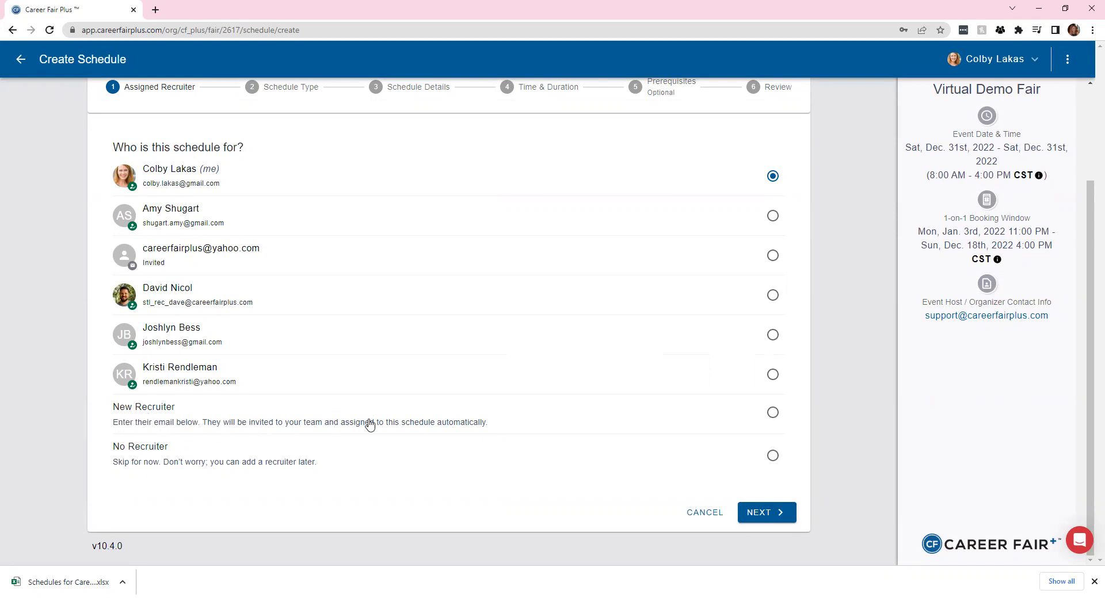
left_click(774, 513)
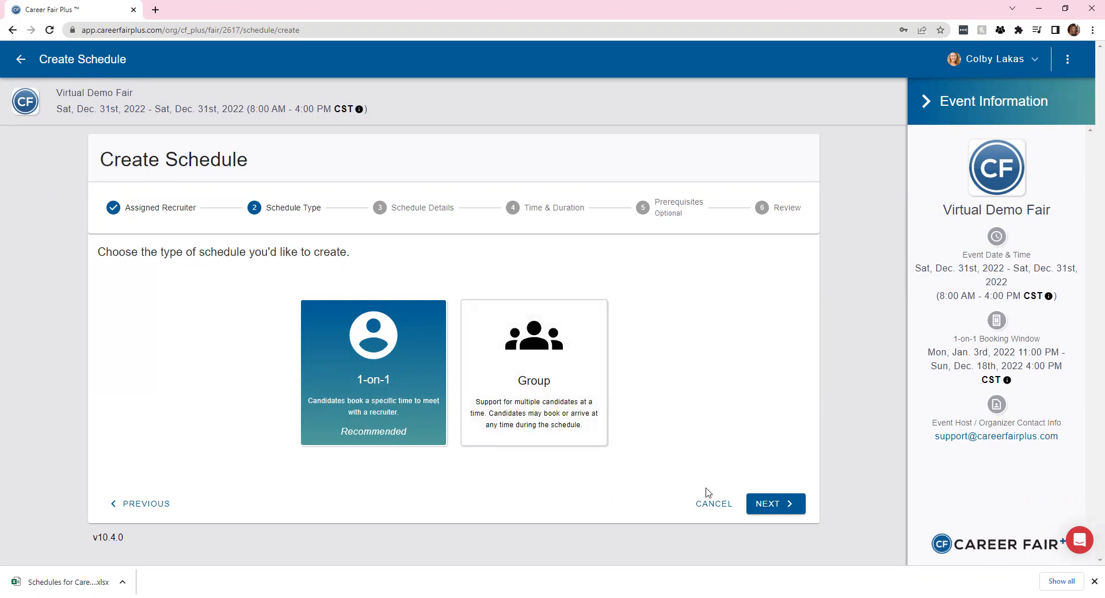
Choose a 1-on-1 schedule type and move to the schedule details form
left_click(780, 507)
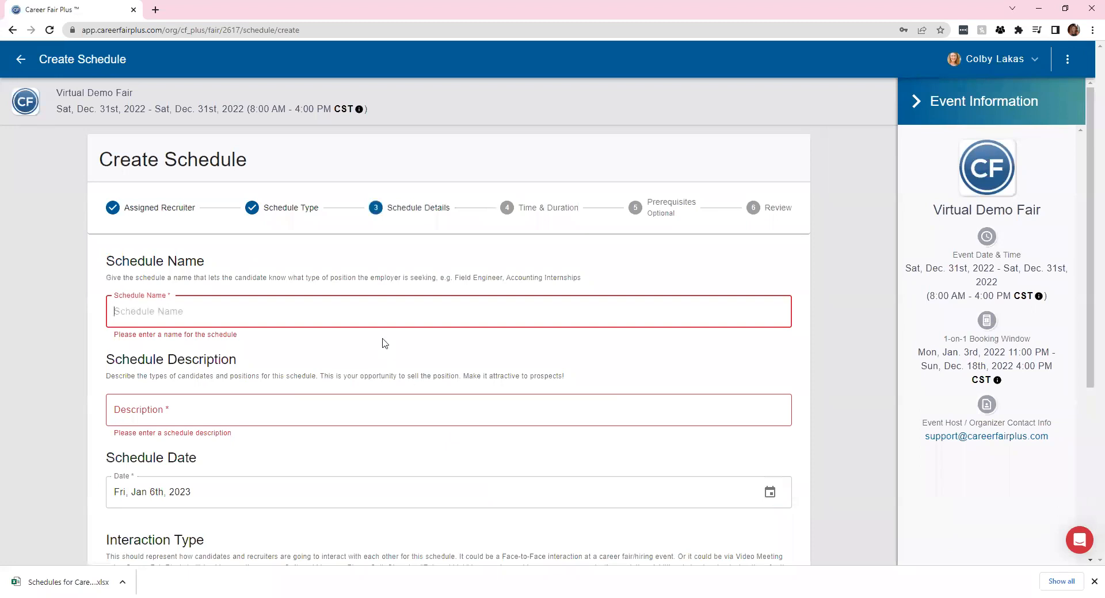
scroll(357, 417, "down", 2)
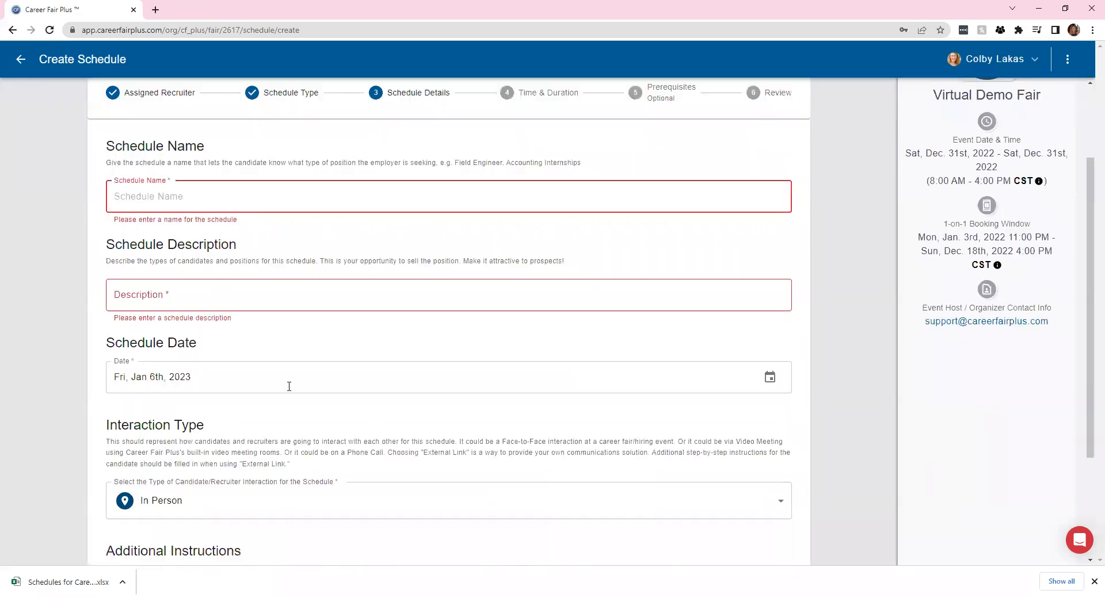
scroll(288, 362, "down", 3)
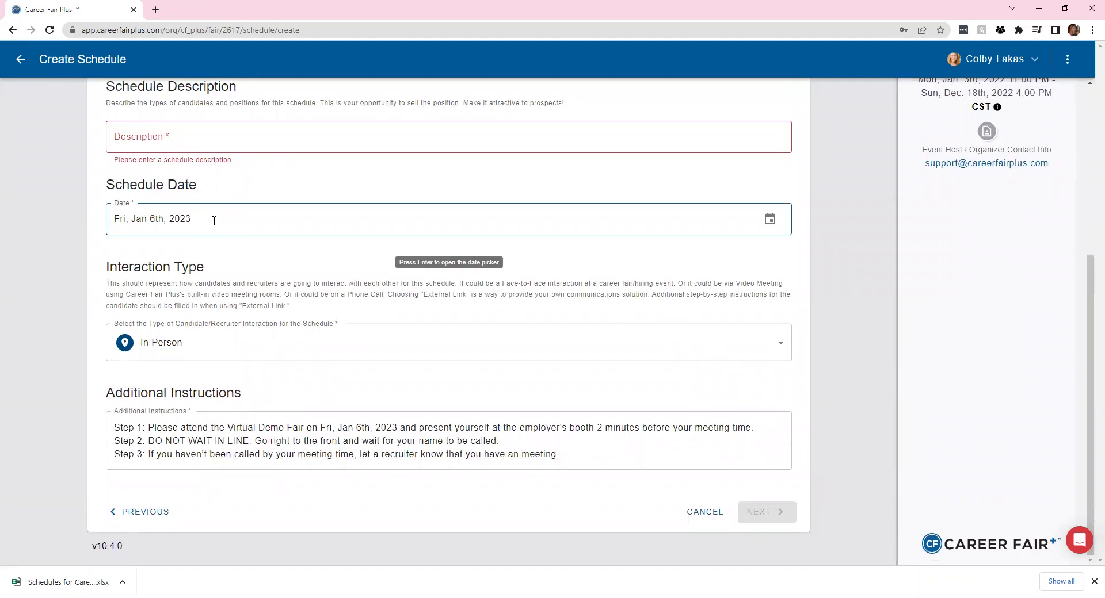
Set the interaction type to External Link and move to Additional Instructions
left_click(198, 356)
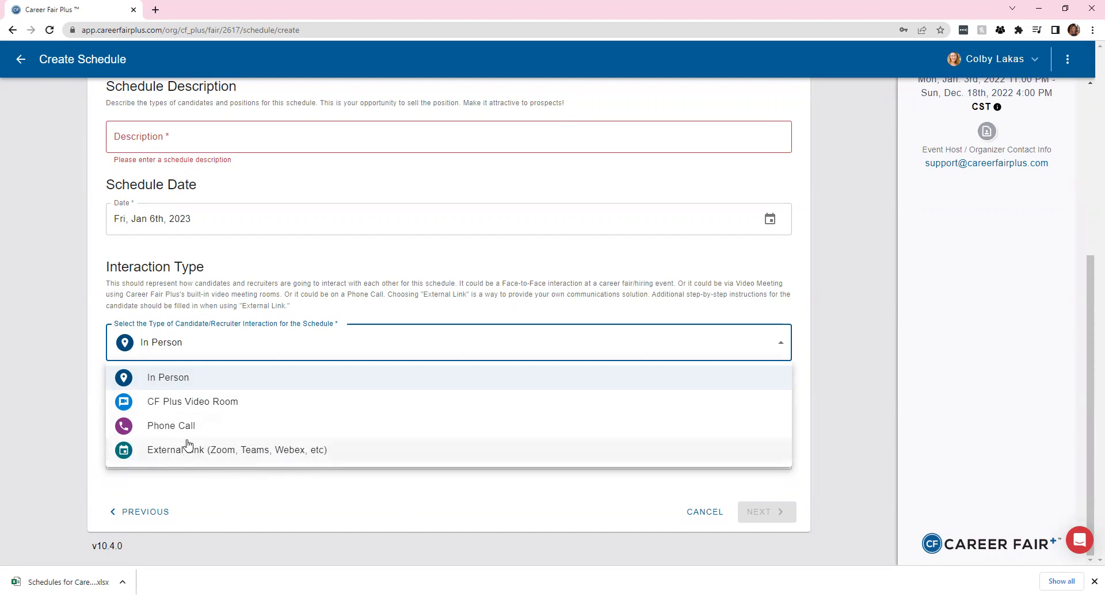
left_click(213, 404)
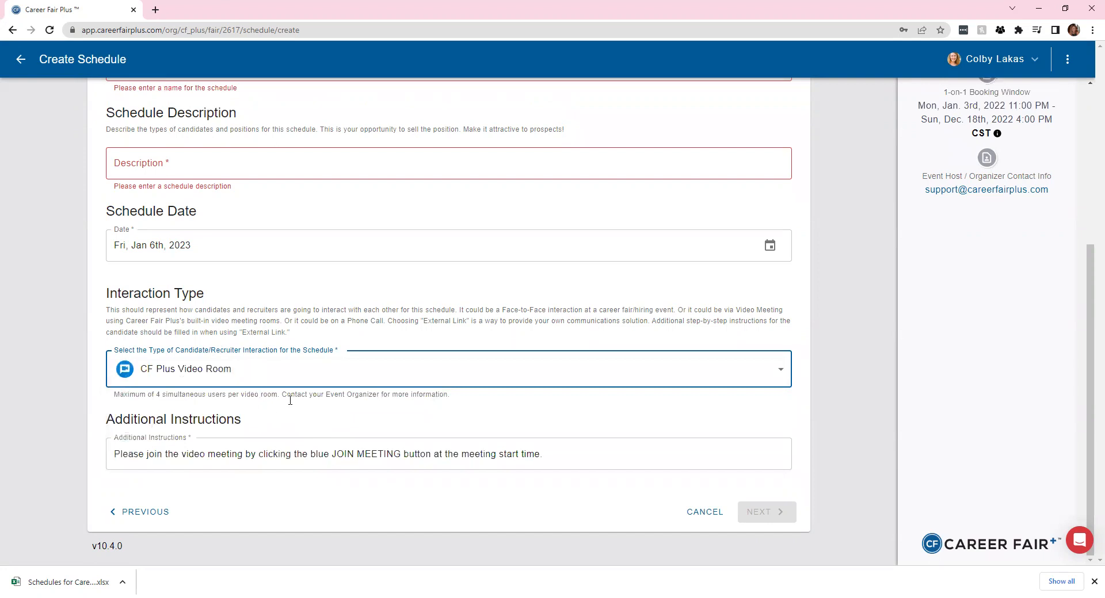
left_click(216, 381)
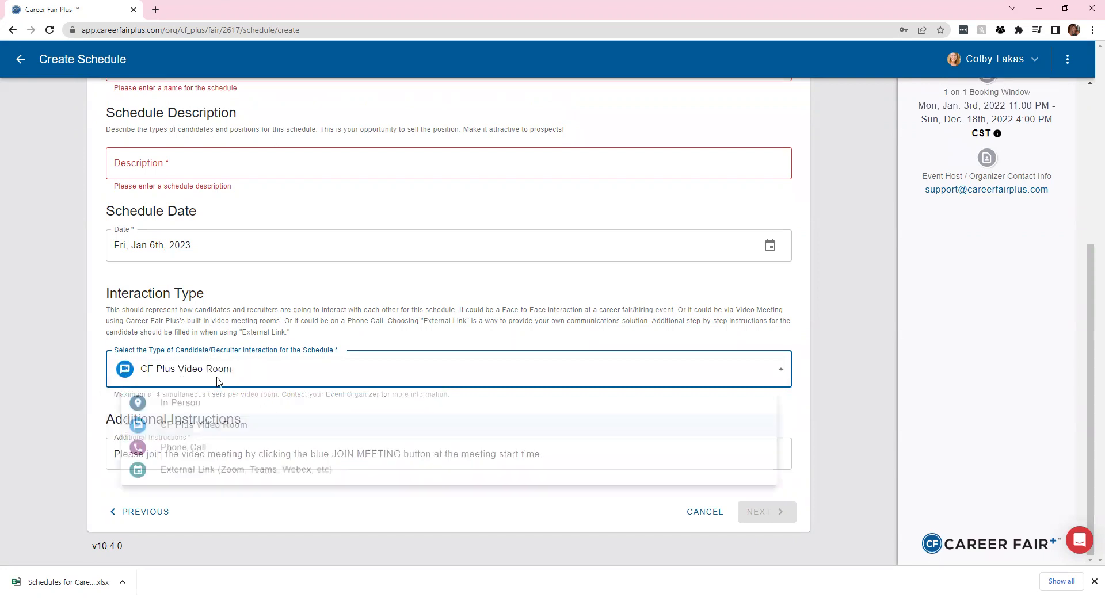
left_click(217, 482)
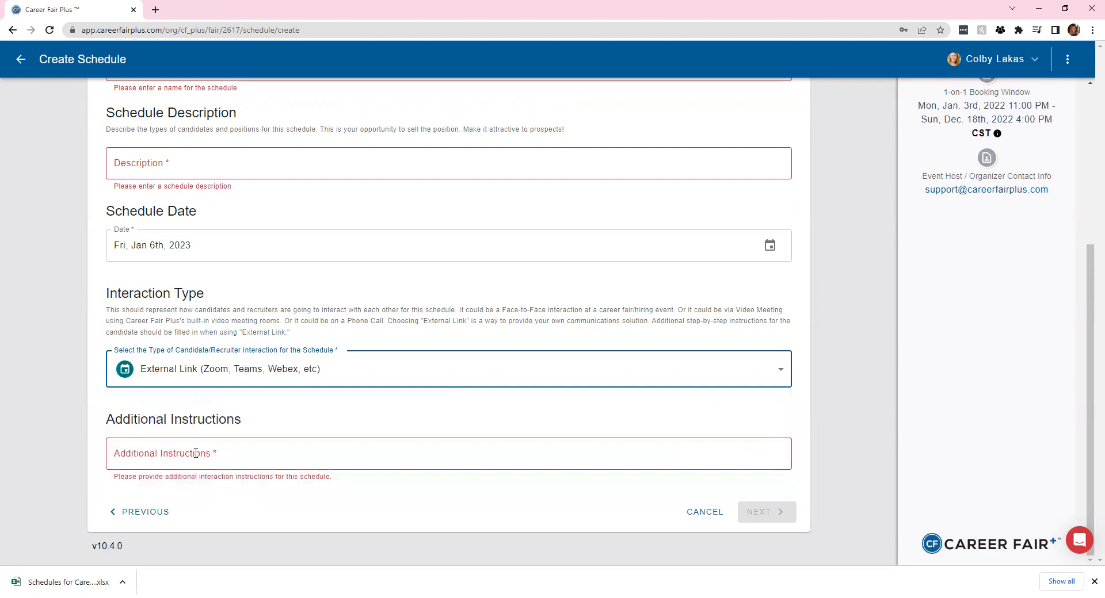
left_click(196, 454)
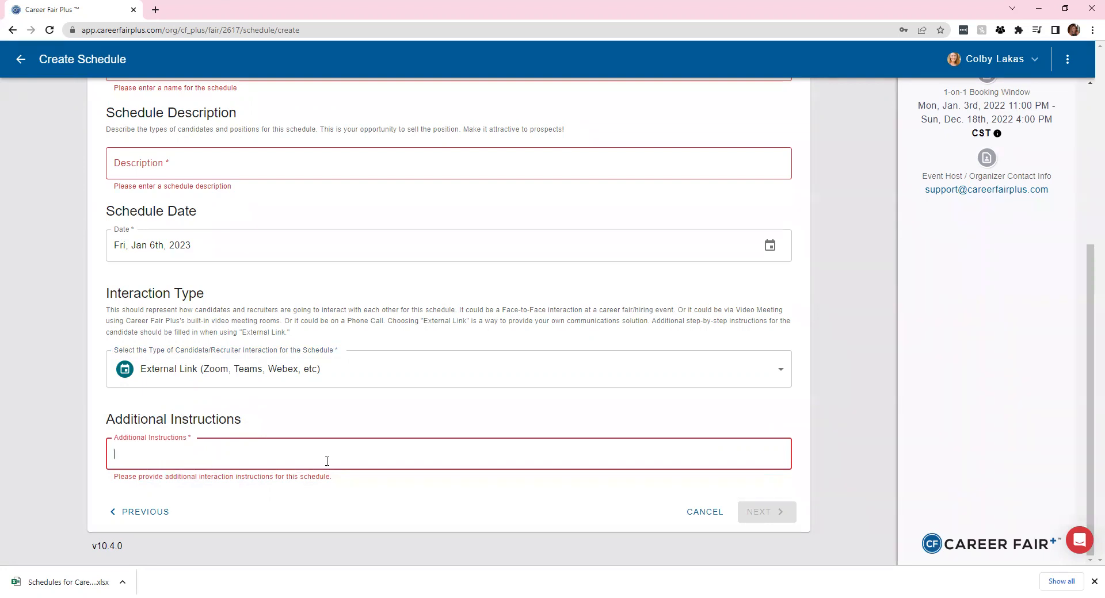
scroll(249, 390, "up", 5)
Name the schedule 'Test' and give it the description 'test'
left_click(225, 311)
type("Te")
left_click(210, 396)
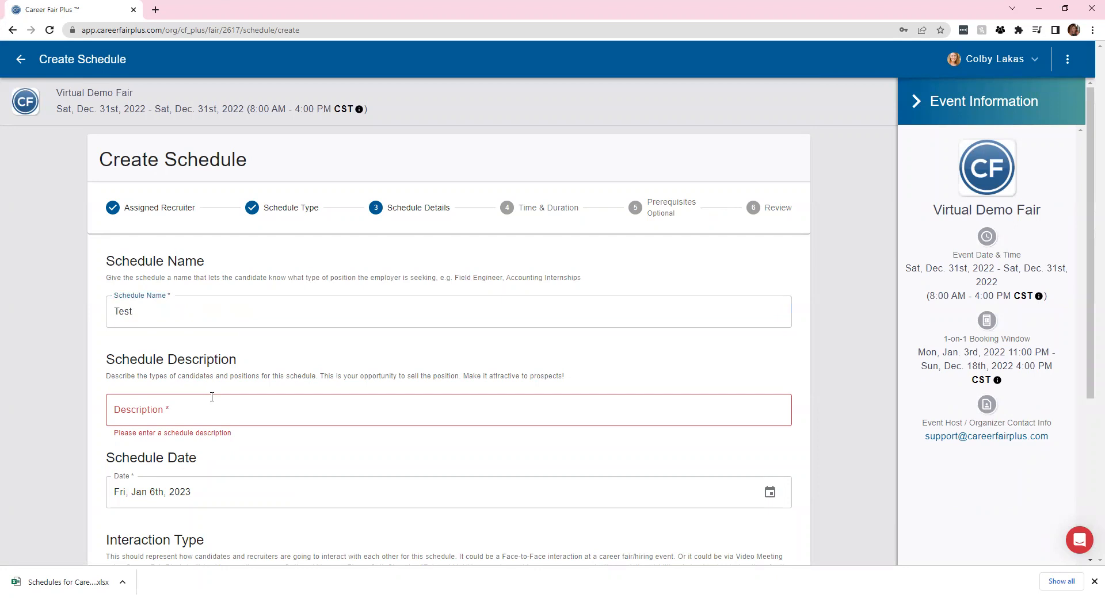
type("test")
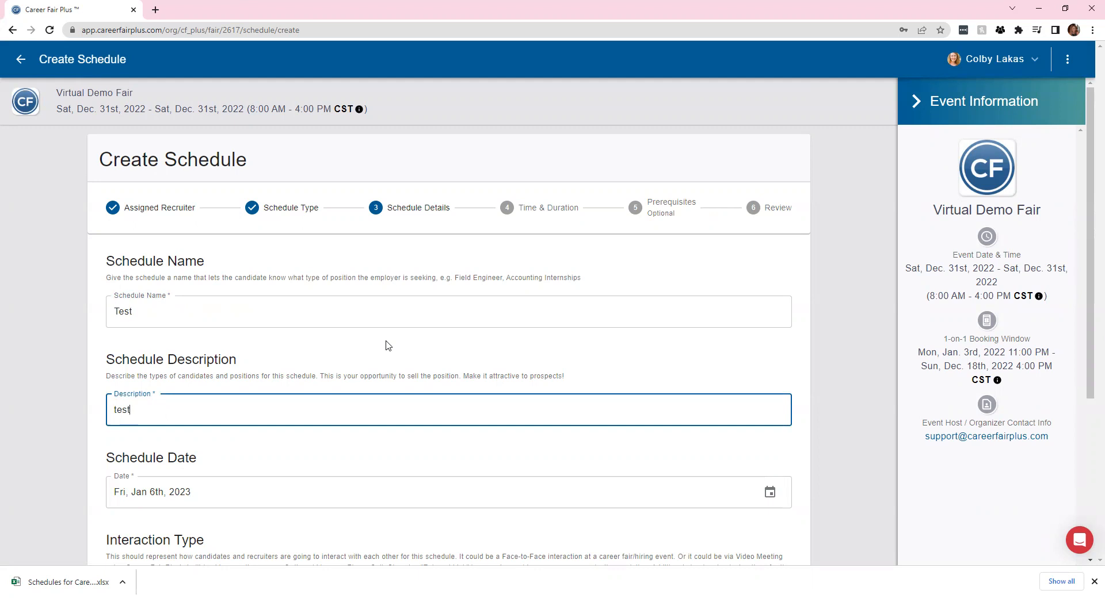
scroll(444, 359, "down", 2)
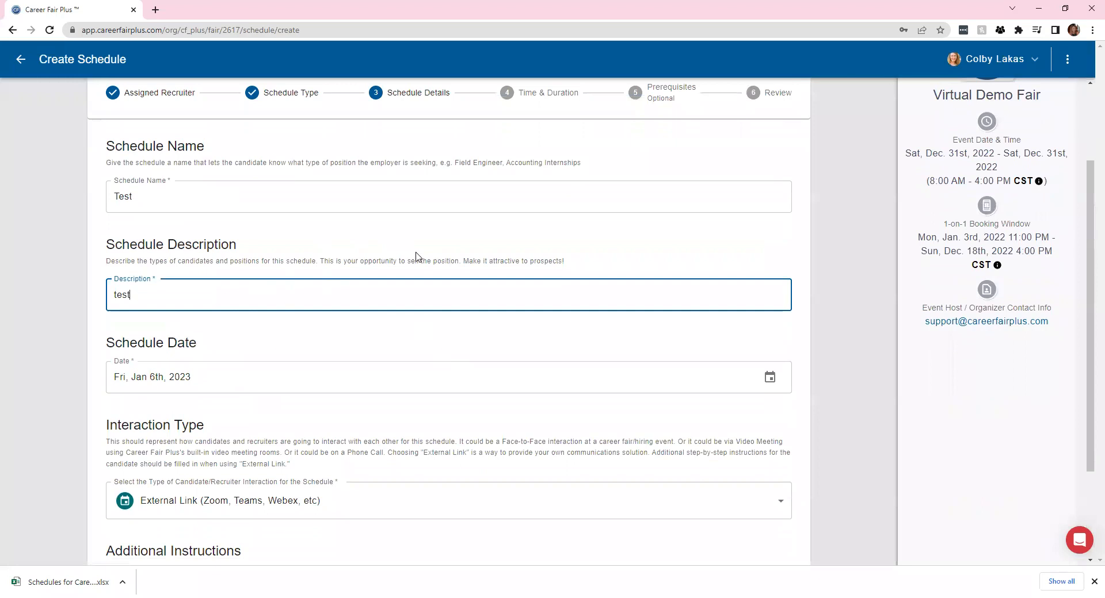
scroll(417, 257, "down", 3)
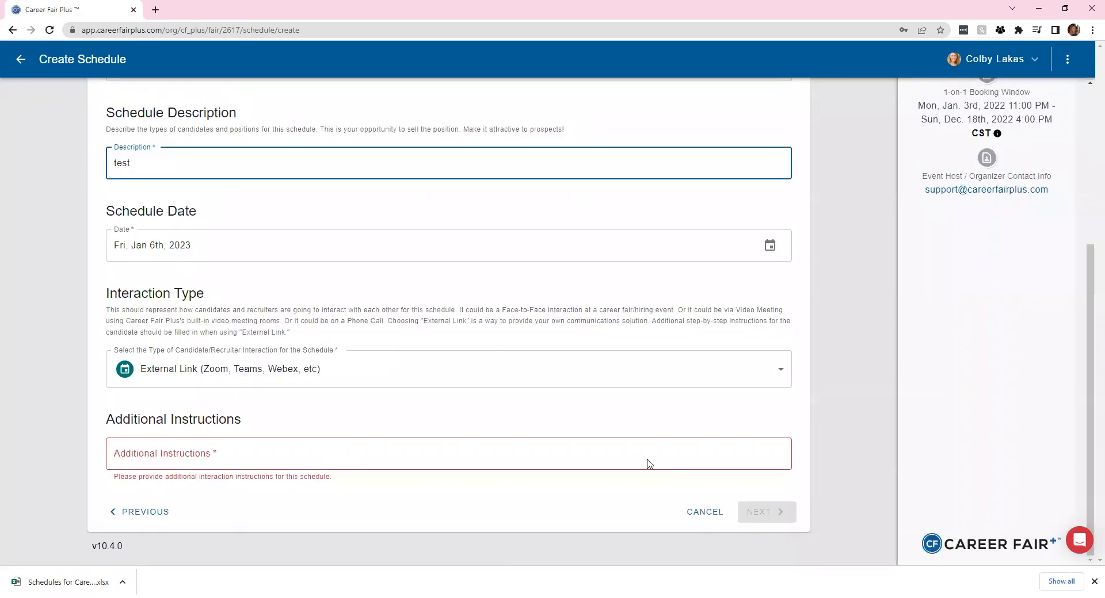
scroll(191, 258, "up", 4)
scroll(233, 376, "down", 4)
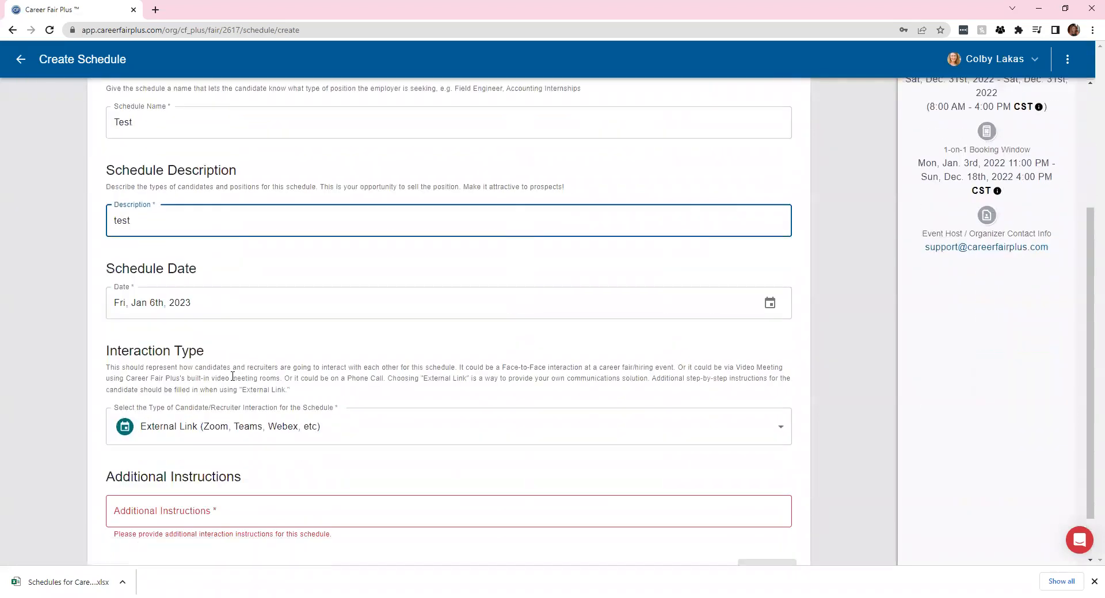
left_click(270, 386)
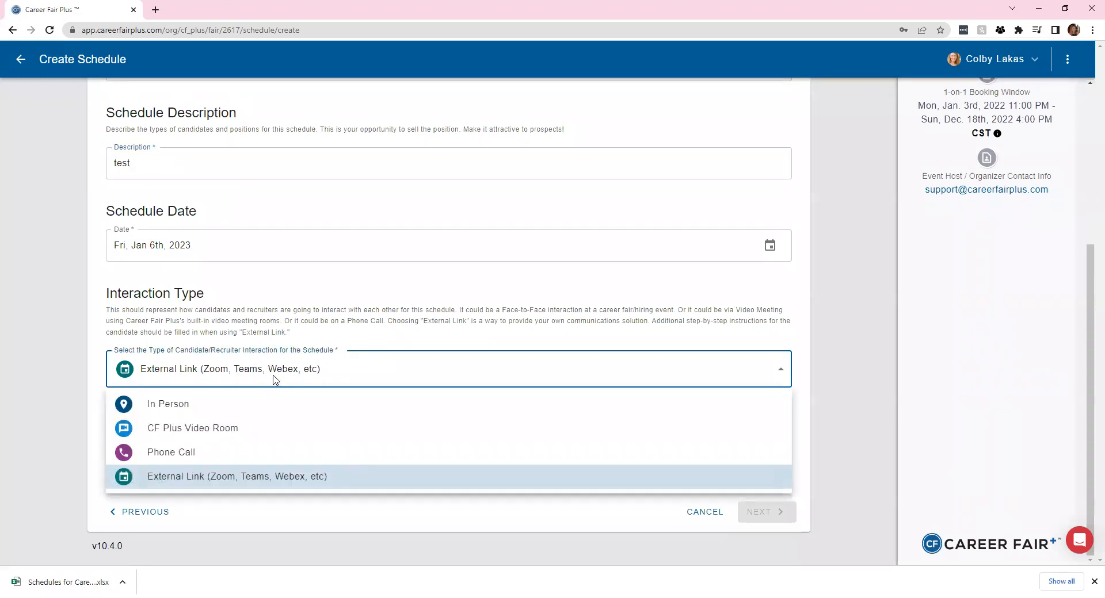
Switch the interaction type to CF Plus Video Room
left_click(262, 440)
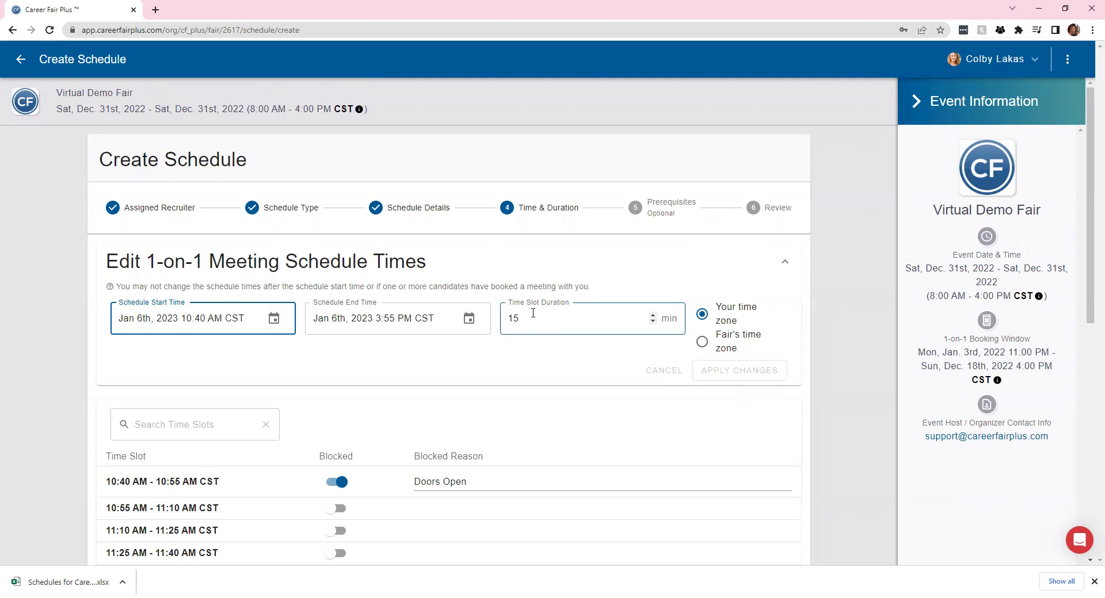
scroll(533, 313, "down", 4)
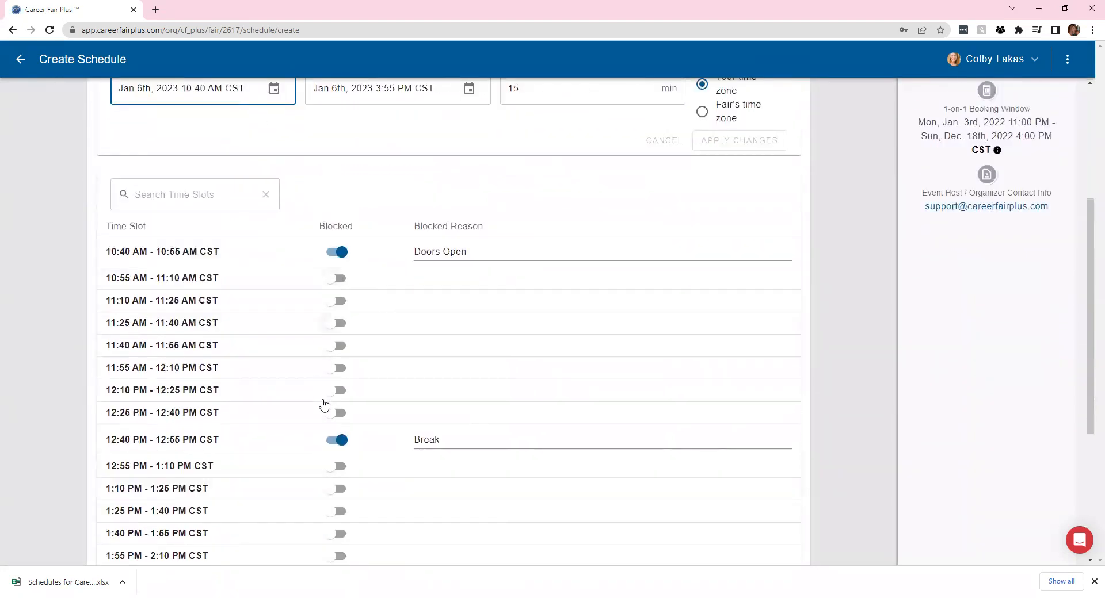
scroll(355, 473, "down", 1)
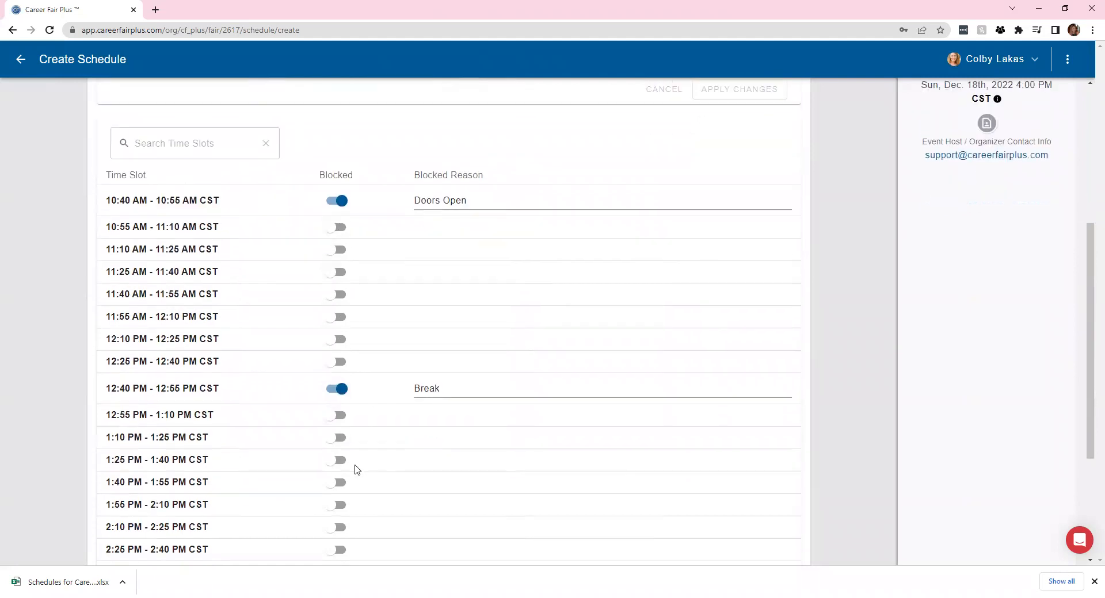
scroll(357, 472, "down", 2)
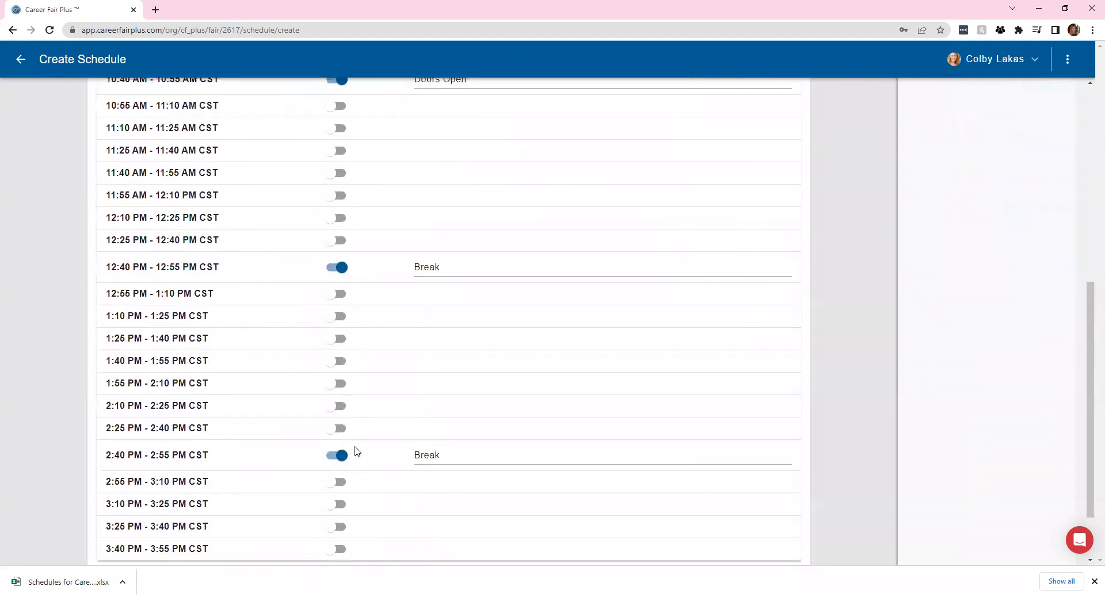
scroll(370, 365, "down", 2)
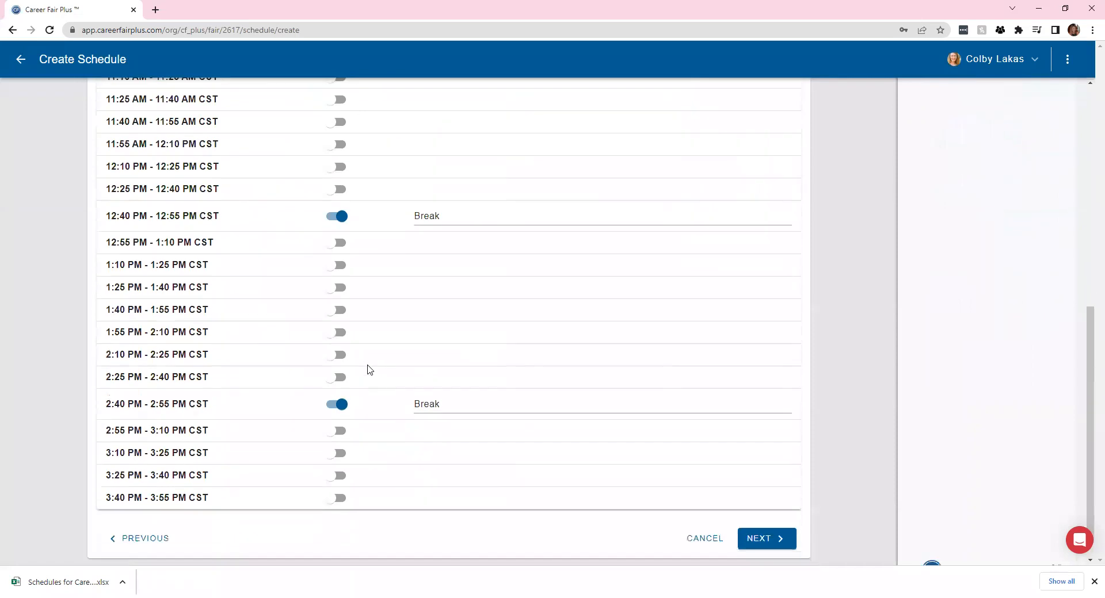
Review the 15-minute slots from 10:40 AM to 3:55 PM CST and continue to prerequisites
scroll(352, 485, "up", 7)
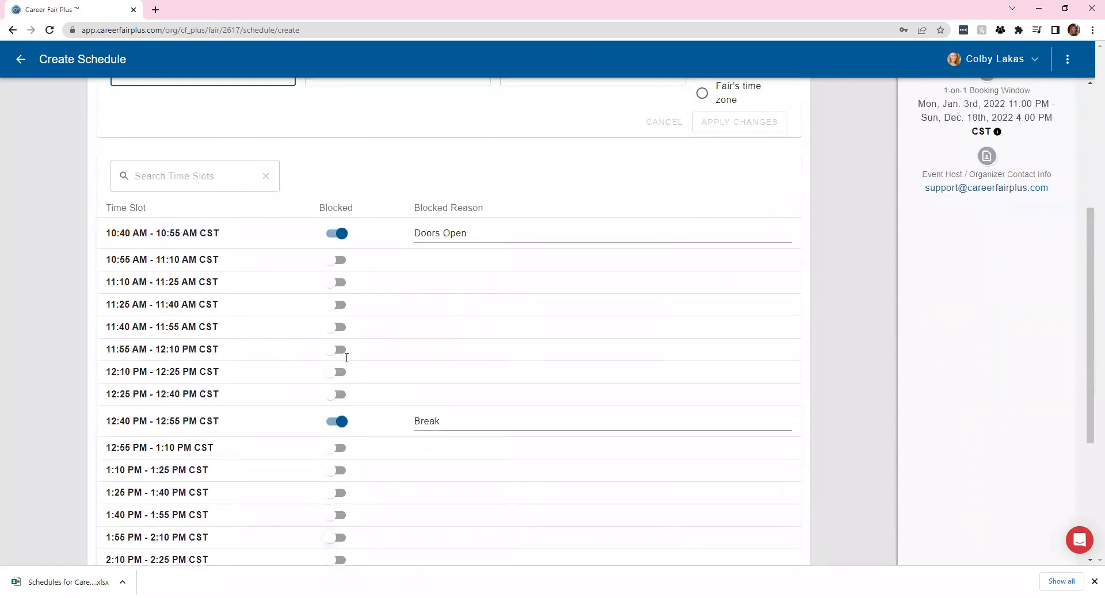
scroll(361, 440, "down", 2)
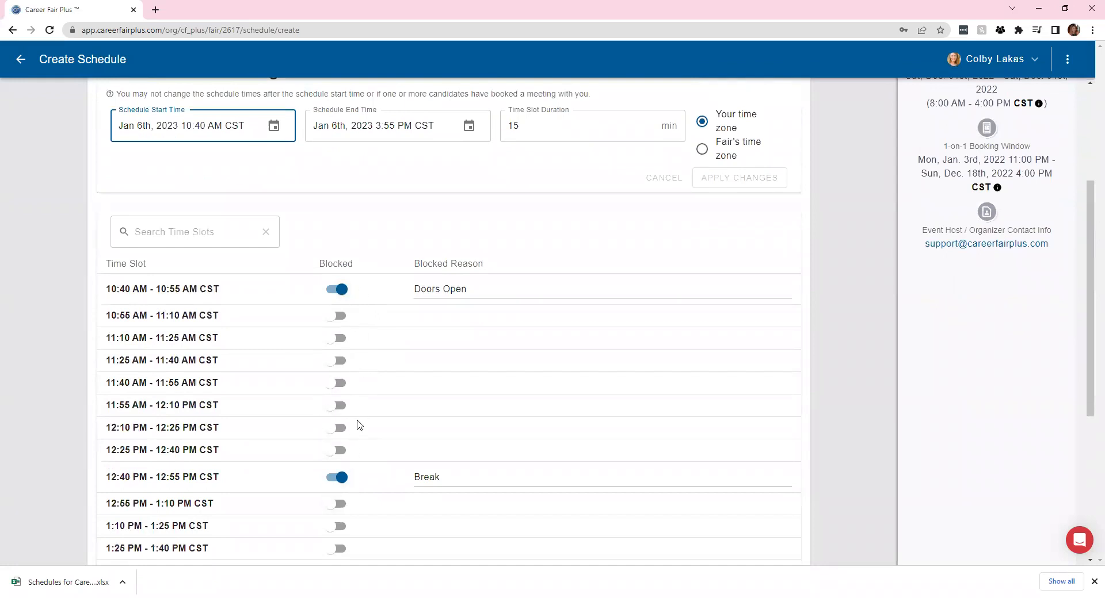
scroll(358, 425, "down", 2)
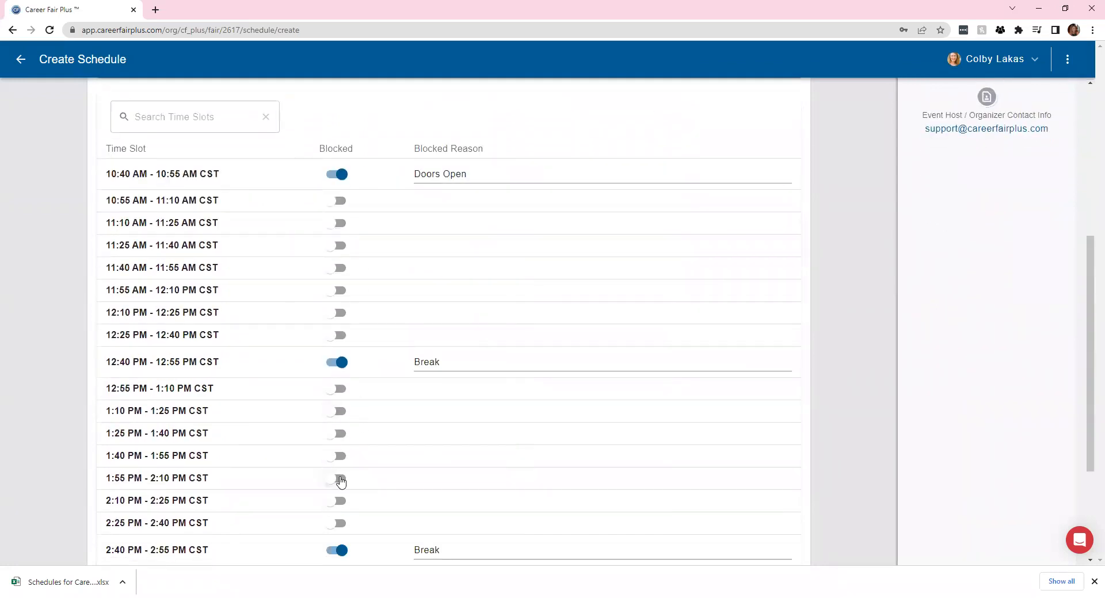
scroll(437, 394, "down", 2)
scroll(493, 402, "down", 1)
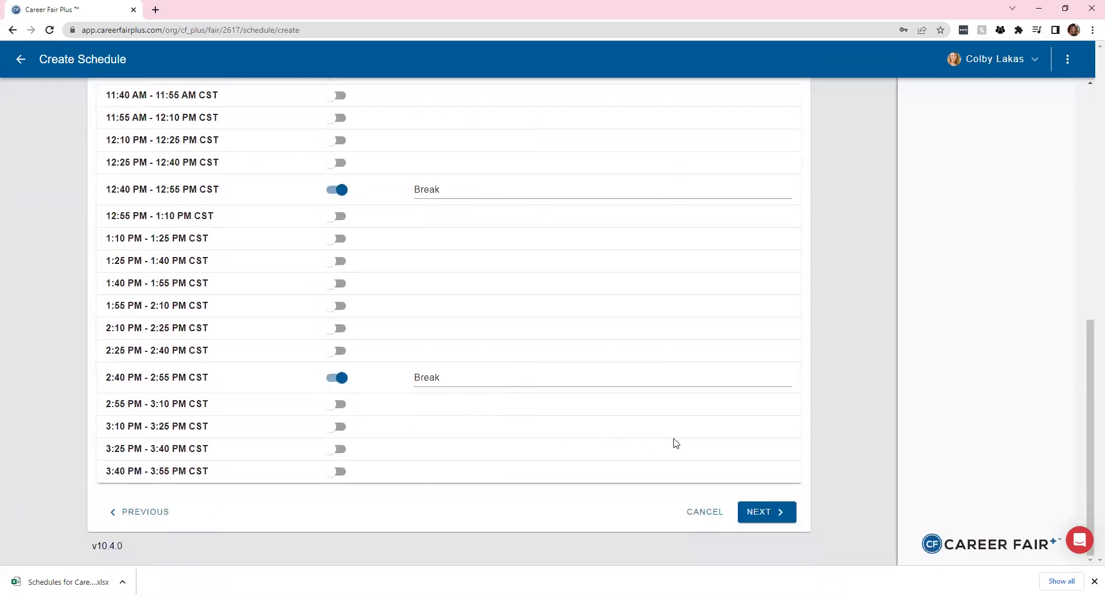
scroll(537, 328, "up", 7)
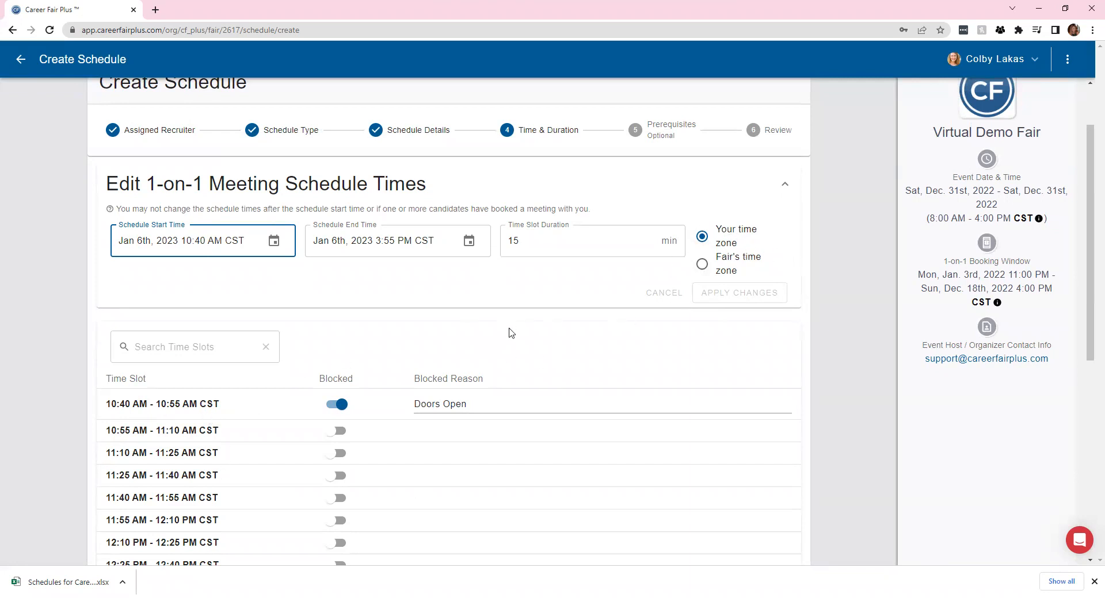
scroll(836, 468, "down", 7)
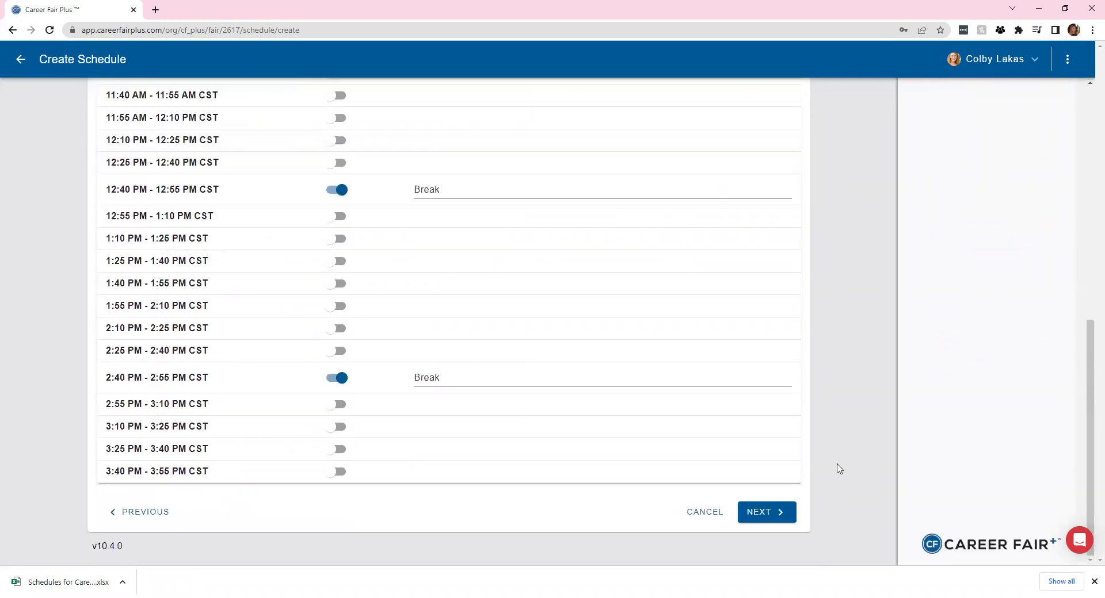
left_click(758, 514)
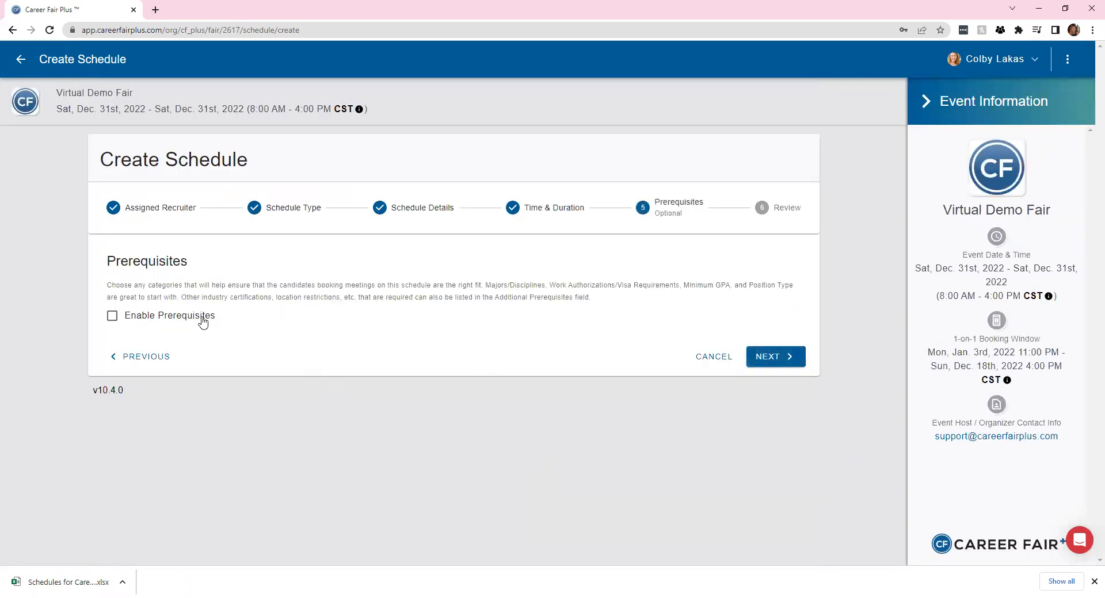
Enable prerequisites, trying and then removing a Business major requirement
left_click(192, 316)
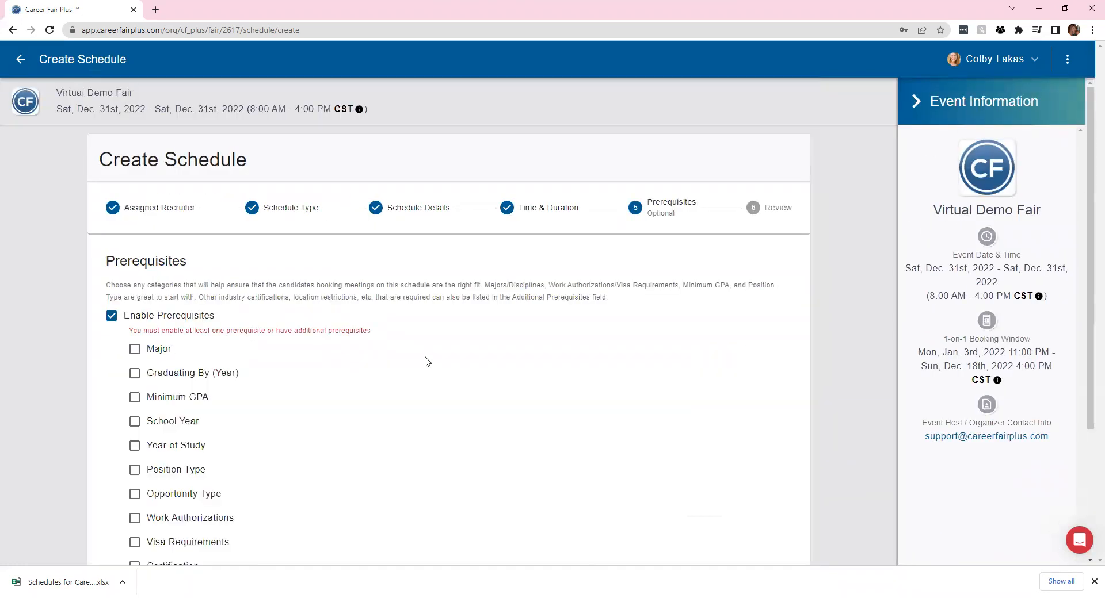
left_click(135, 349)
left_click(158, 391)
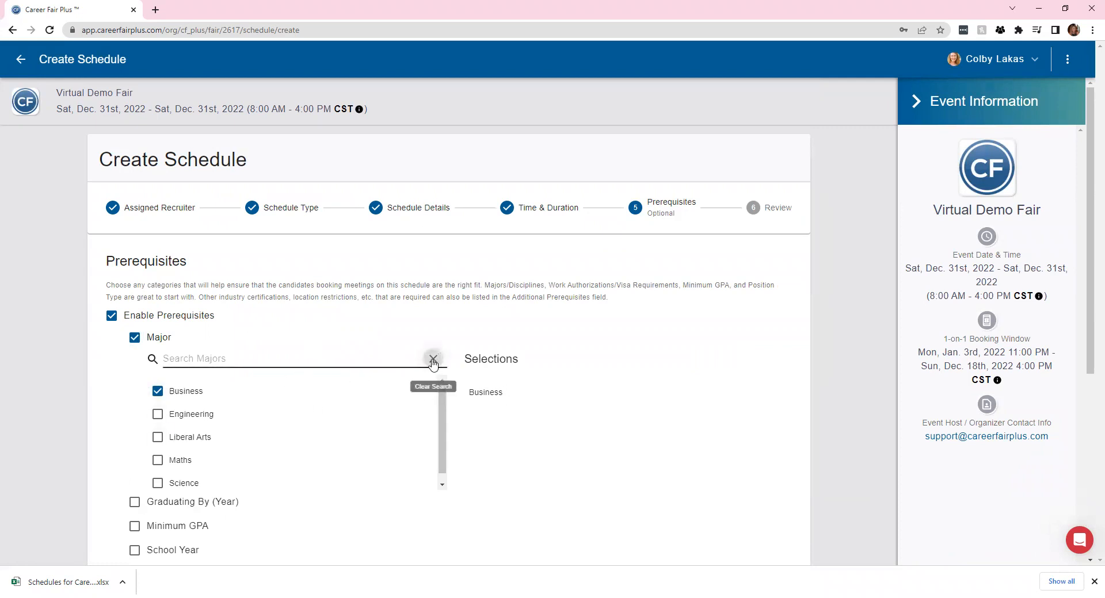
left_click(140, 345)
scroll(379, 357, "down", 1)
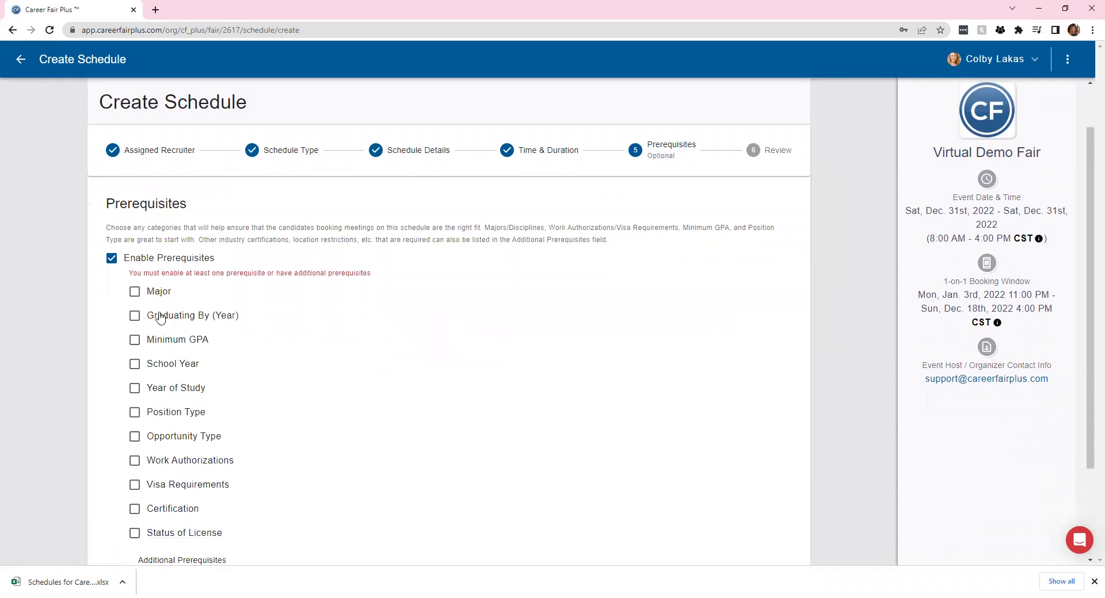
scroll(244, 366, "down", 2)
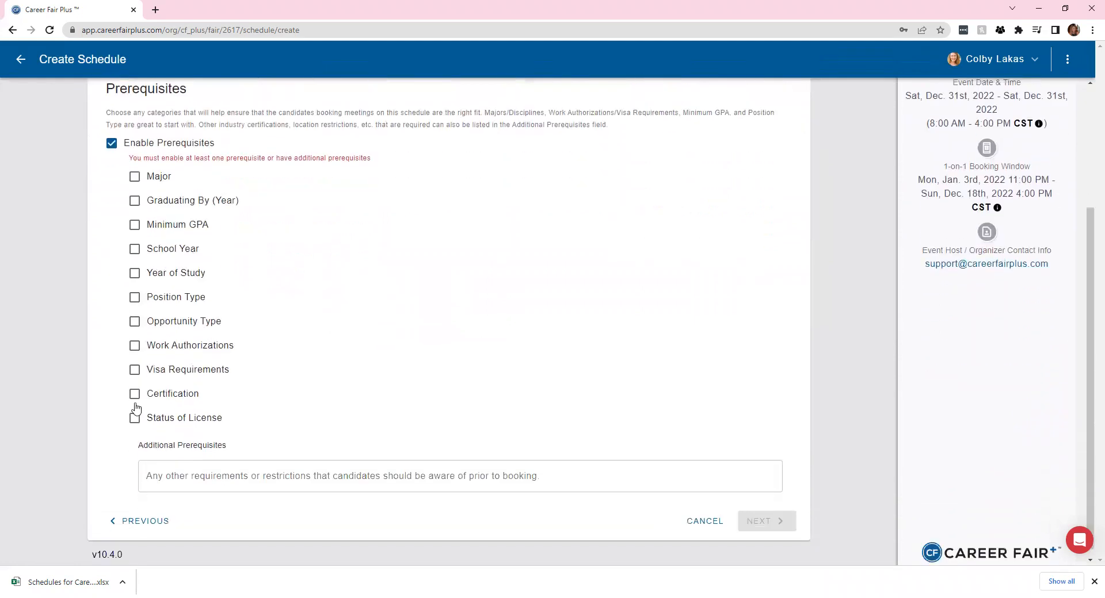
Add a Work Authorizations prerequisite requiring authorization to work in the United States
left_click(135, 334)
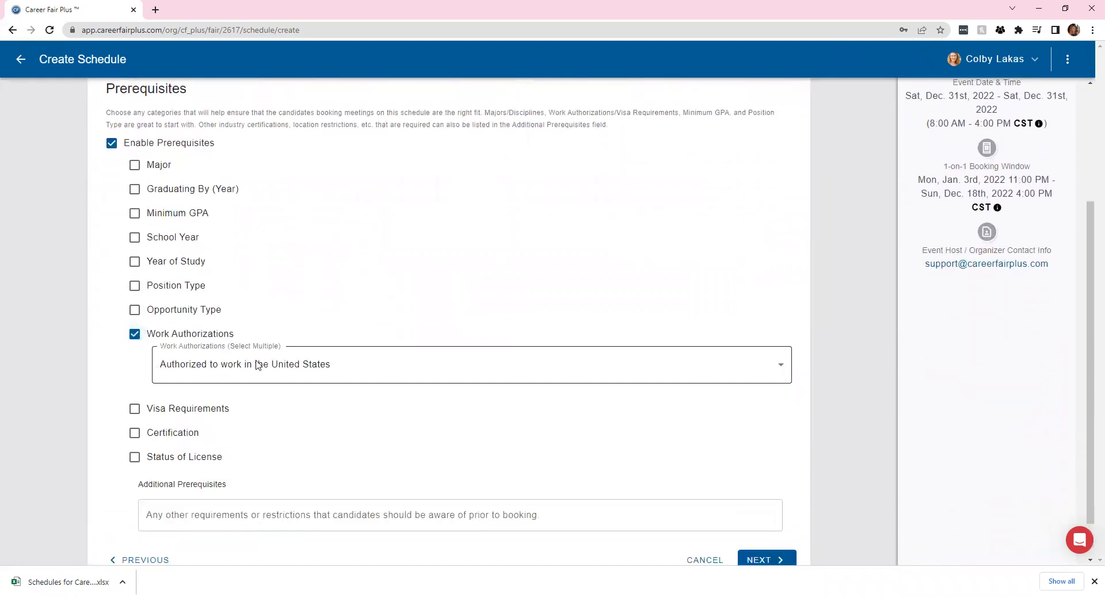
left_click(258, 365)
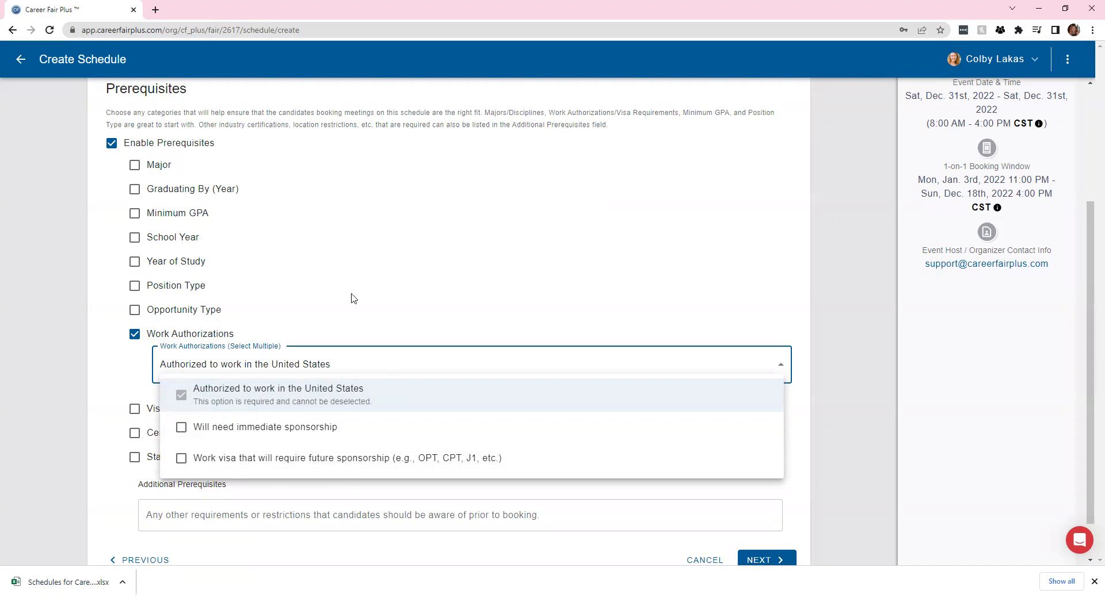
left_click(368, 274)
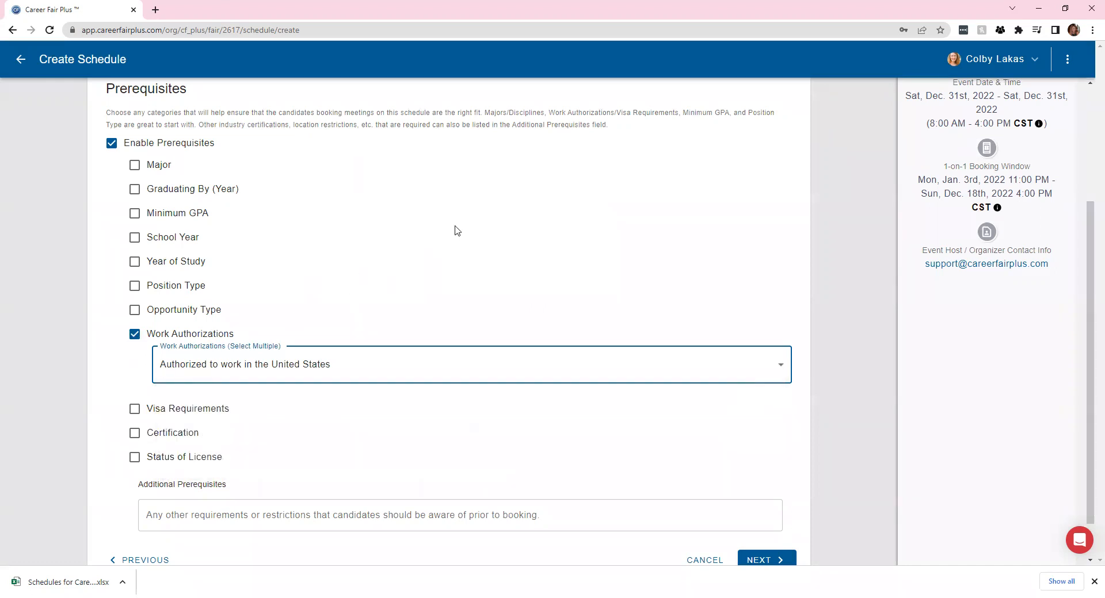
scroll(423, 282, "down", 1)
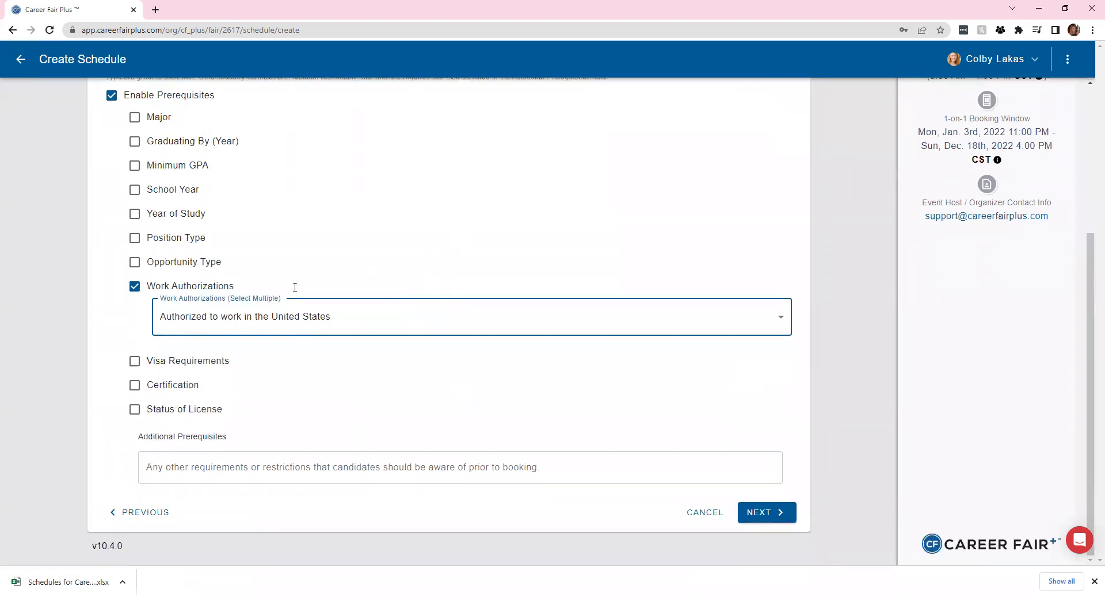
scroll(188, 436, "up", 1)
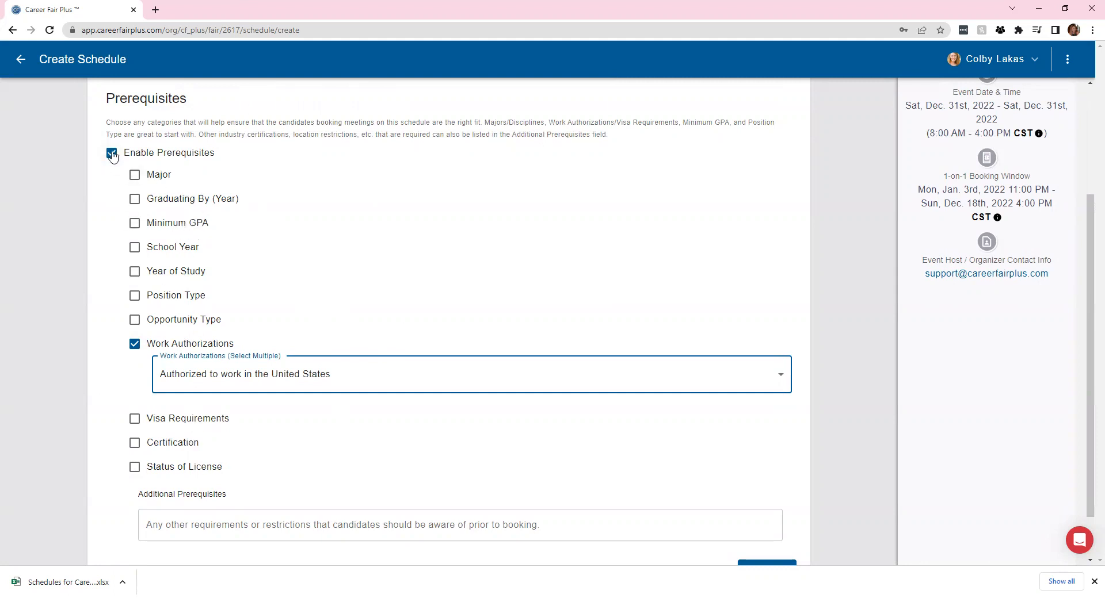
scroll(594, 495, "down", 1)
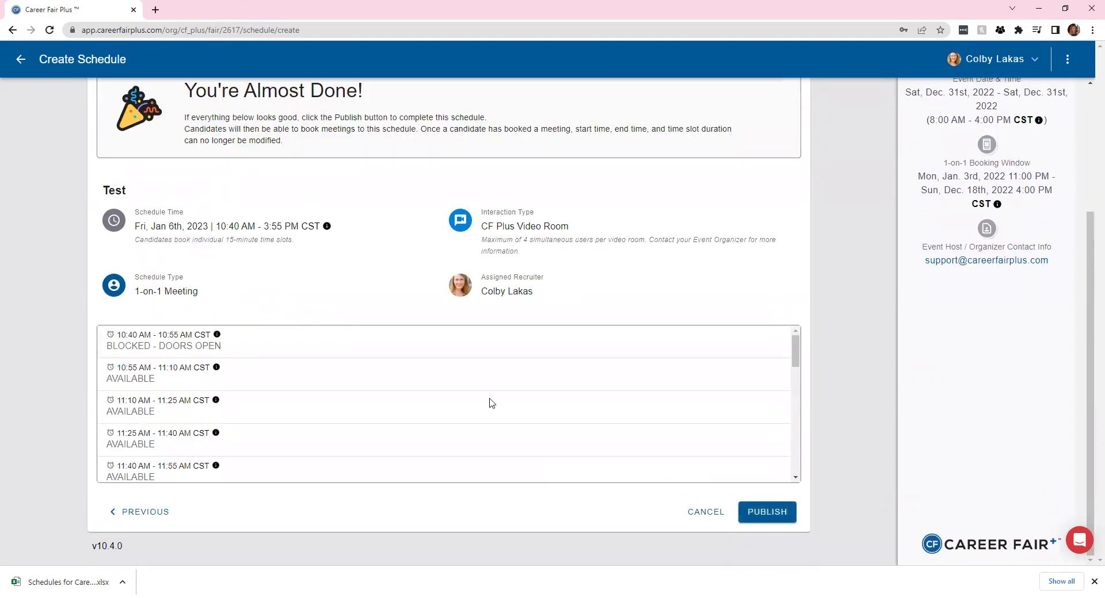
Look over the Test schedule's review summary, then cancel it instead of publishing
scroll(384, 437, "up", 1)
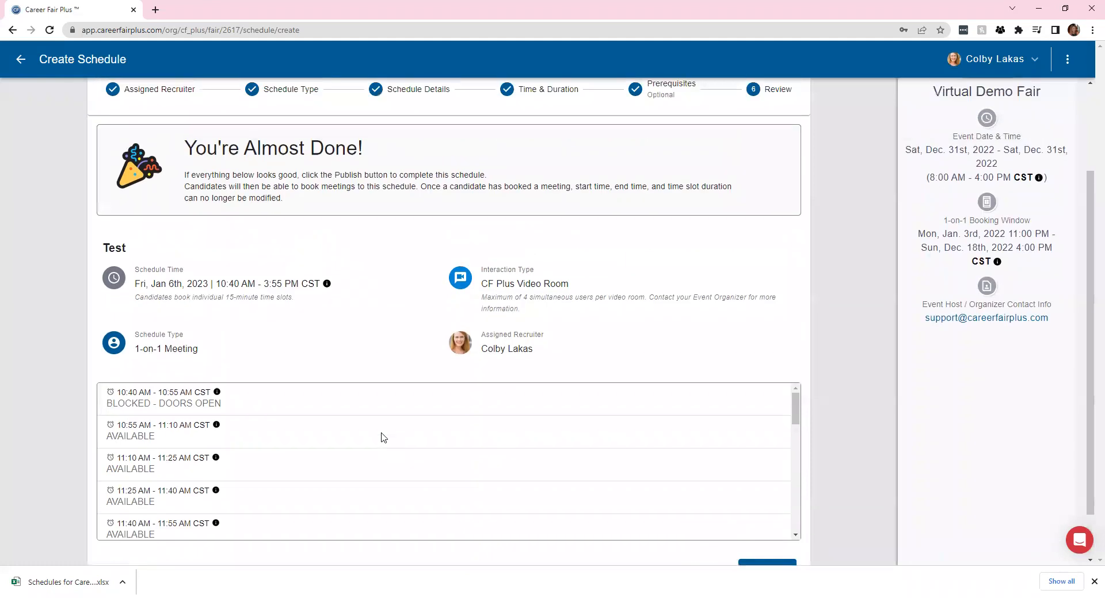
scroll(358, 426, "up", 1)
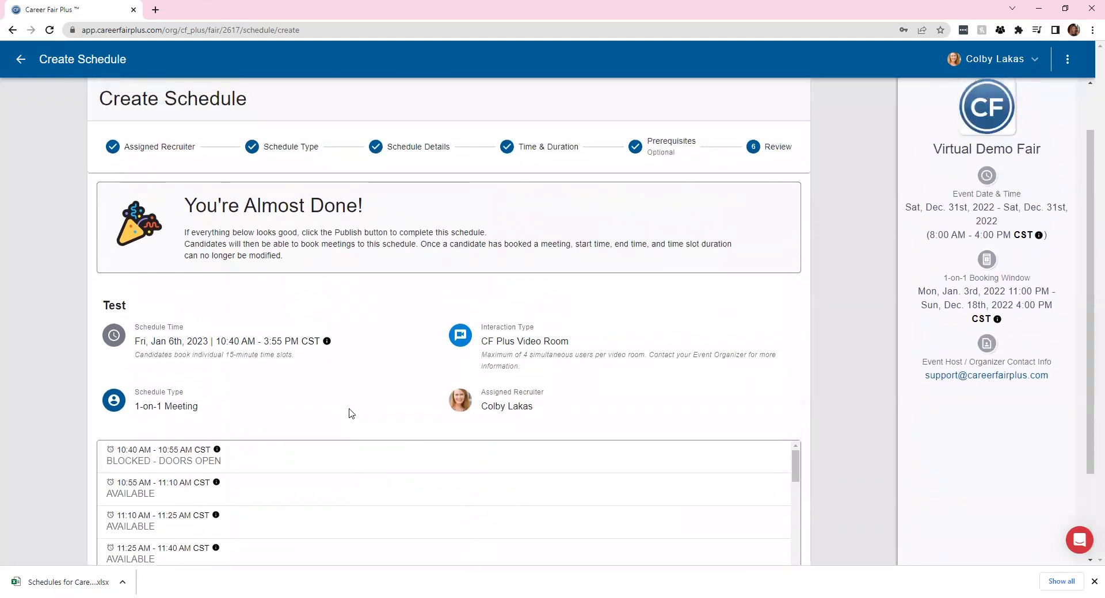
scroll(349, 405, "down", 2)
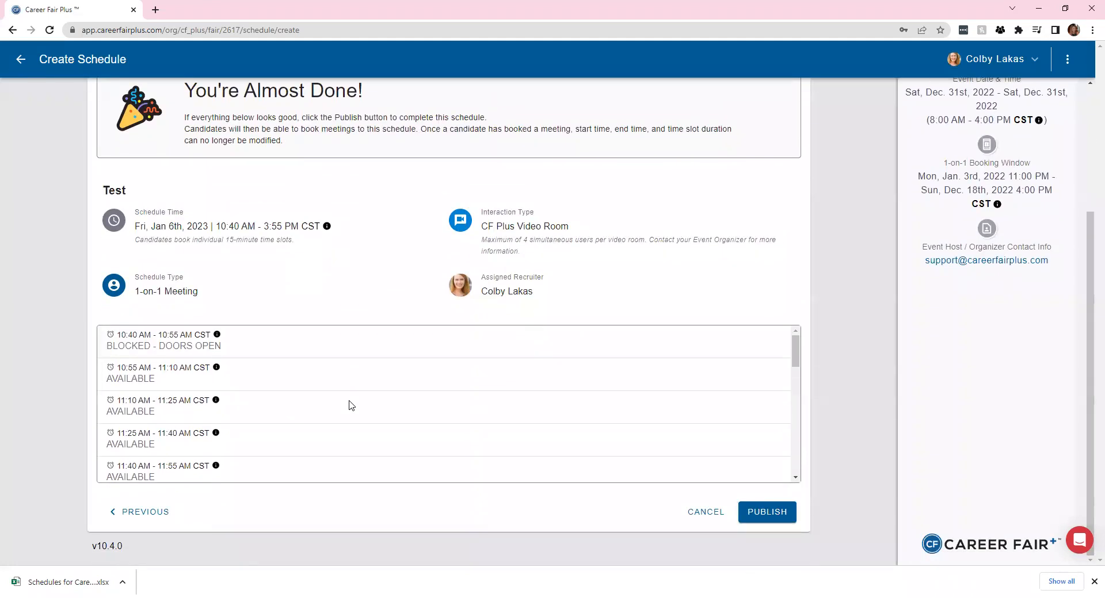
left_click(709, 513)
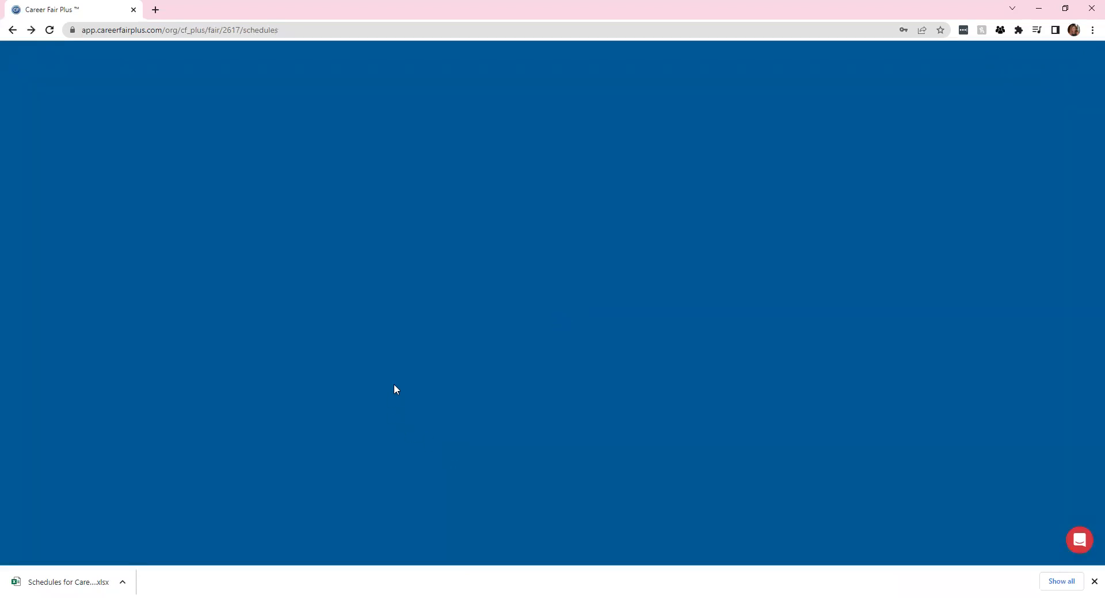
Browse the 7 own and 6 team-member schedules and open the AU Group Room schedule
scroll(573, 355, "down", 3)
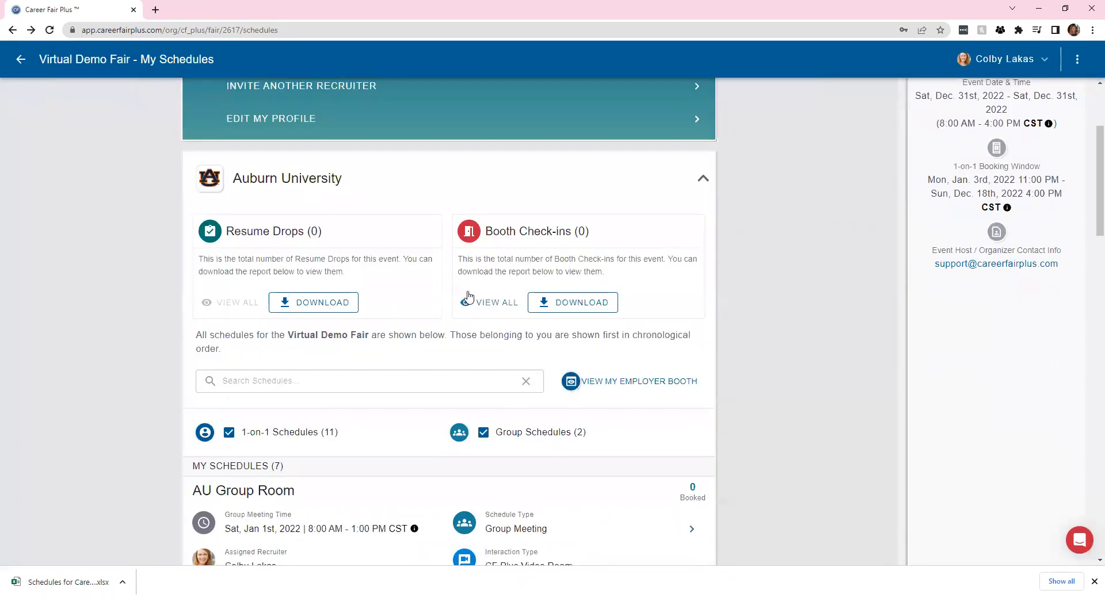
scroll(460, 308, "down", 3)
scroll(489, 402, "down", 2)
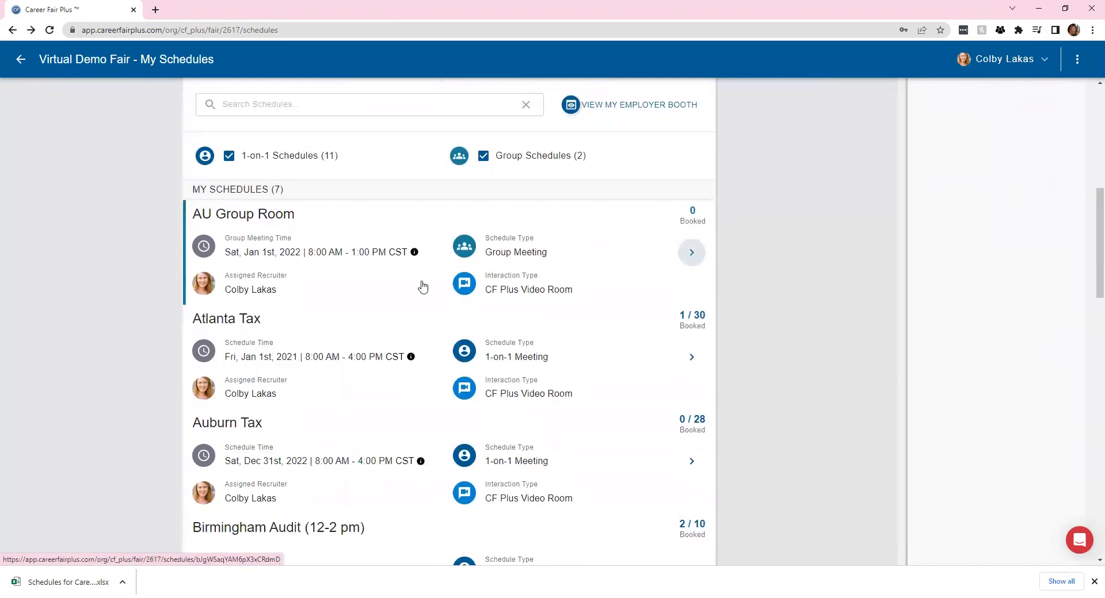
scroll(690, 251, "down", 7)
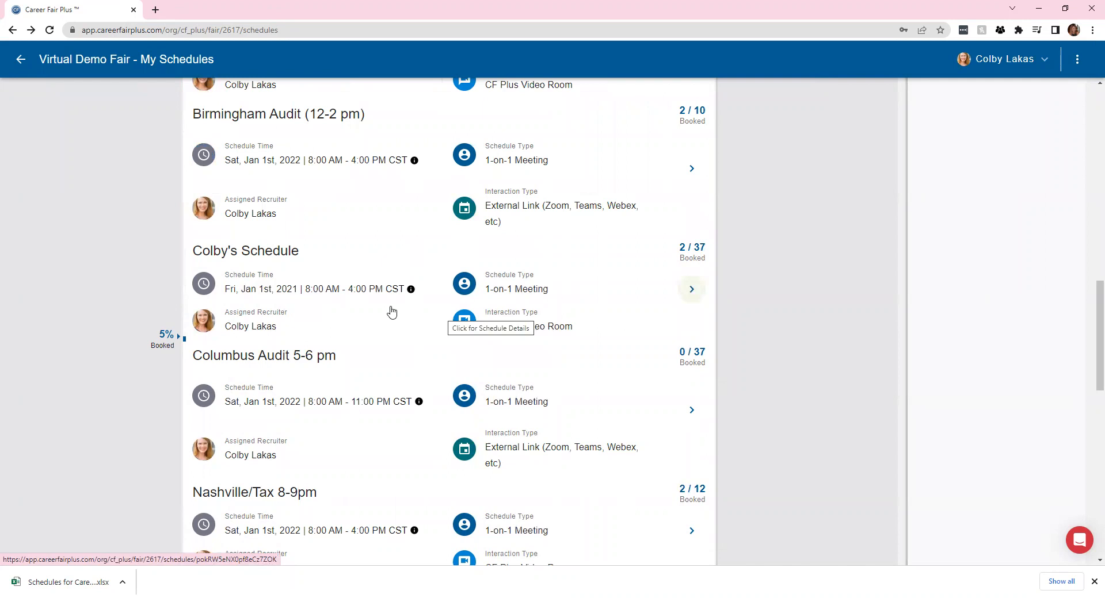
scroll(392, 311, "down", 6)
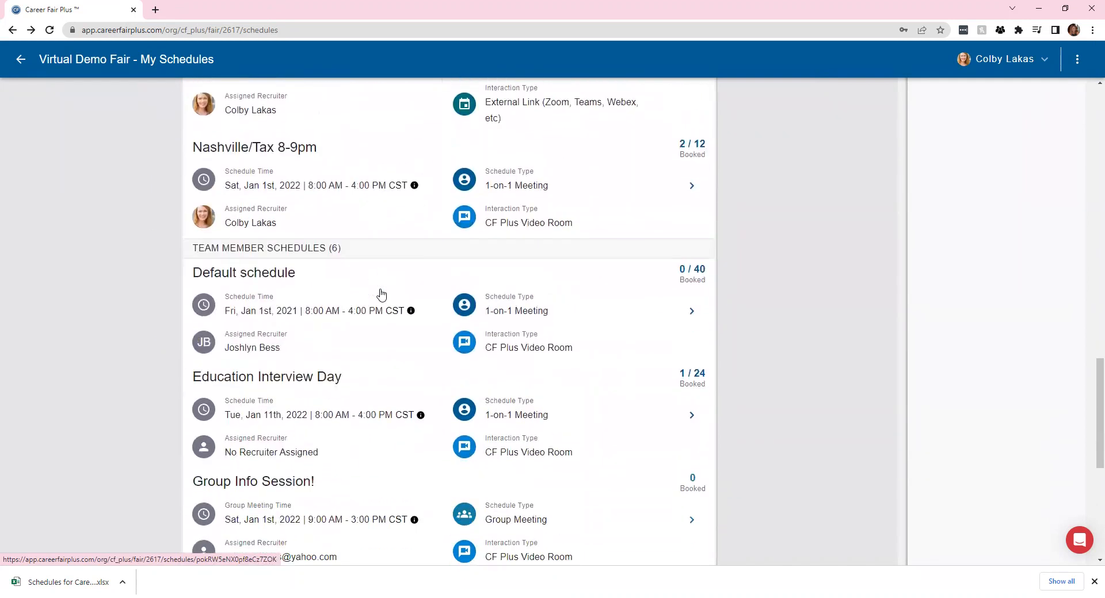
scroll(380, 295, "down", 5)
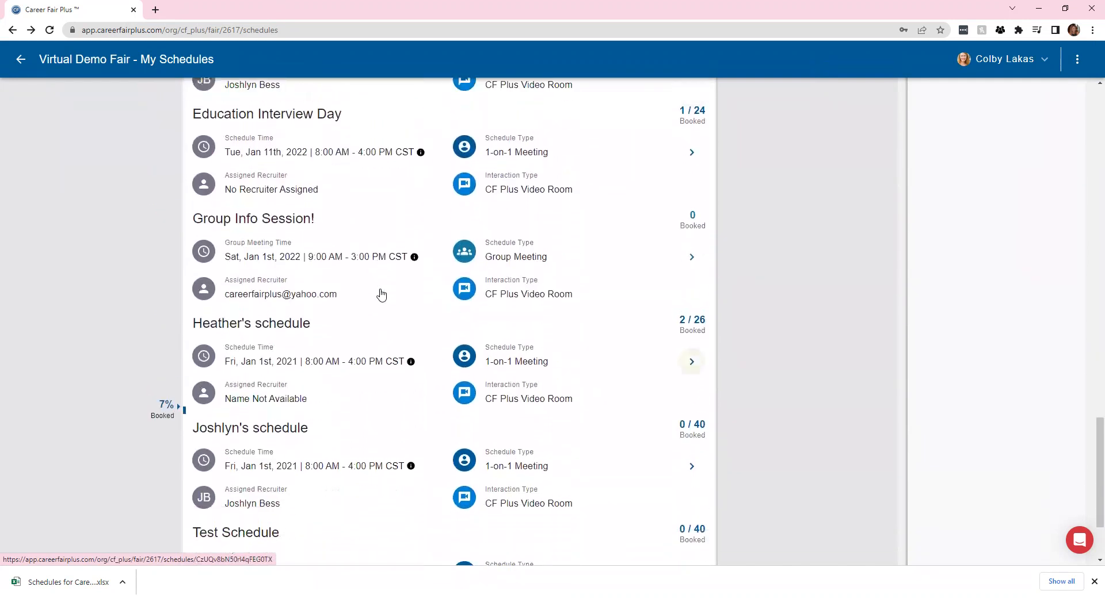
scroll(381, 297, "up", 18)
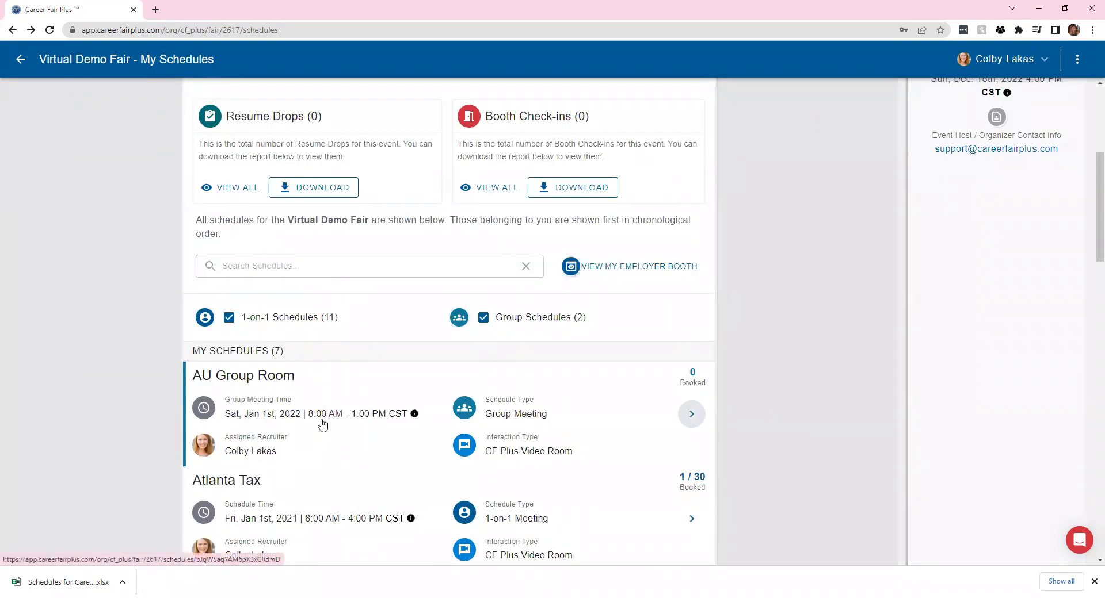
scroll(325, 426, "down", 3)
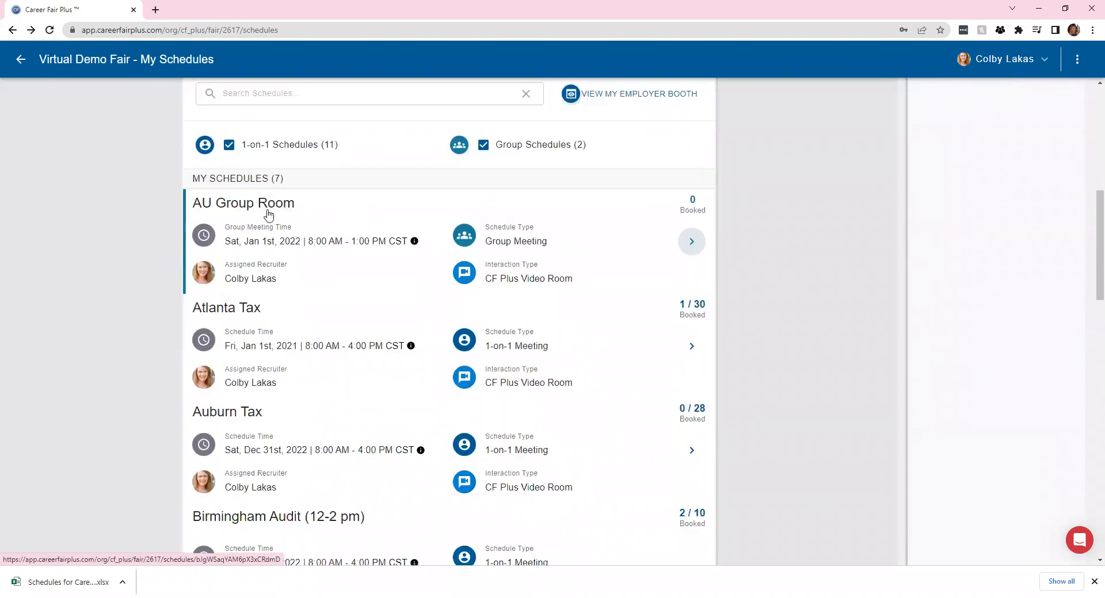
left_click(269, 214)
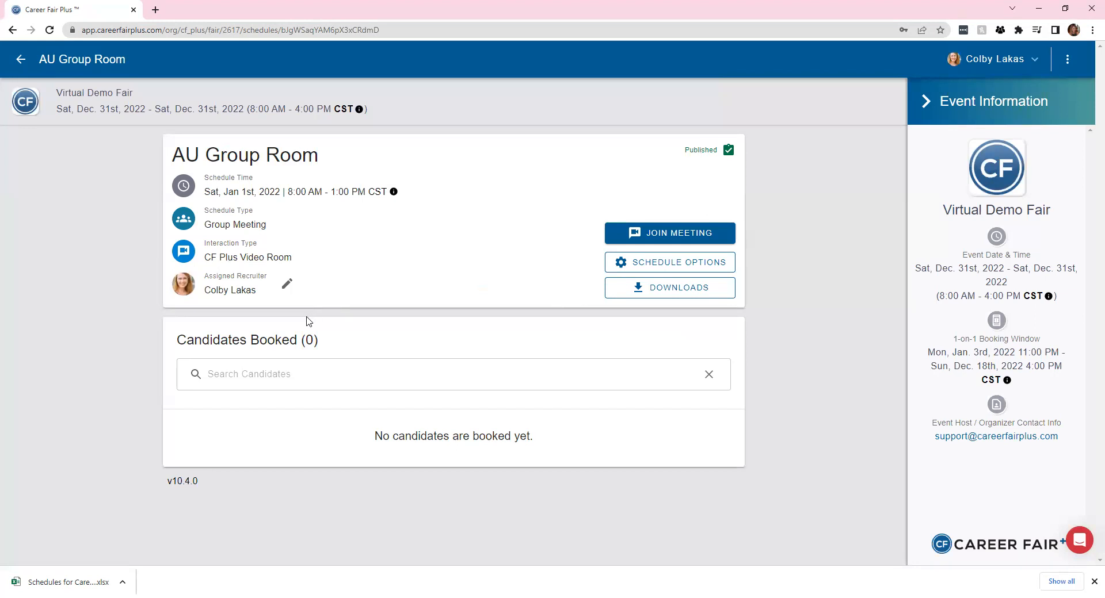
Switch to the Auburn Tax schedule (CF Plus Video Room, 8:00 AM–4:00 PM) and dismiss its actions list
left_click(20, 59)
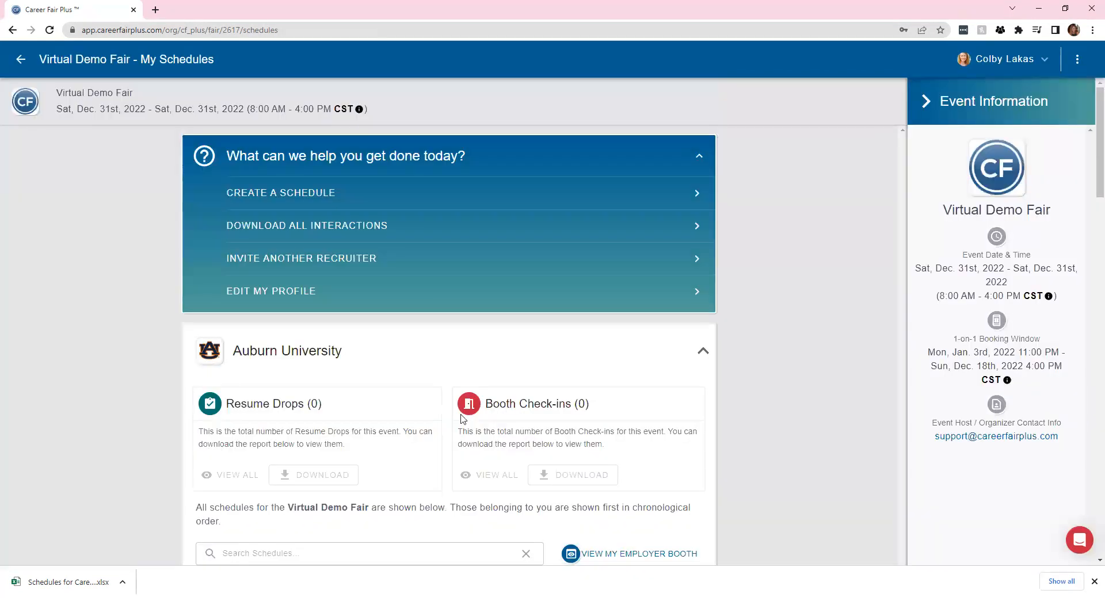
scroll(460, 414, "down", 5)
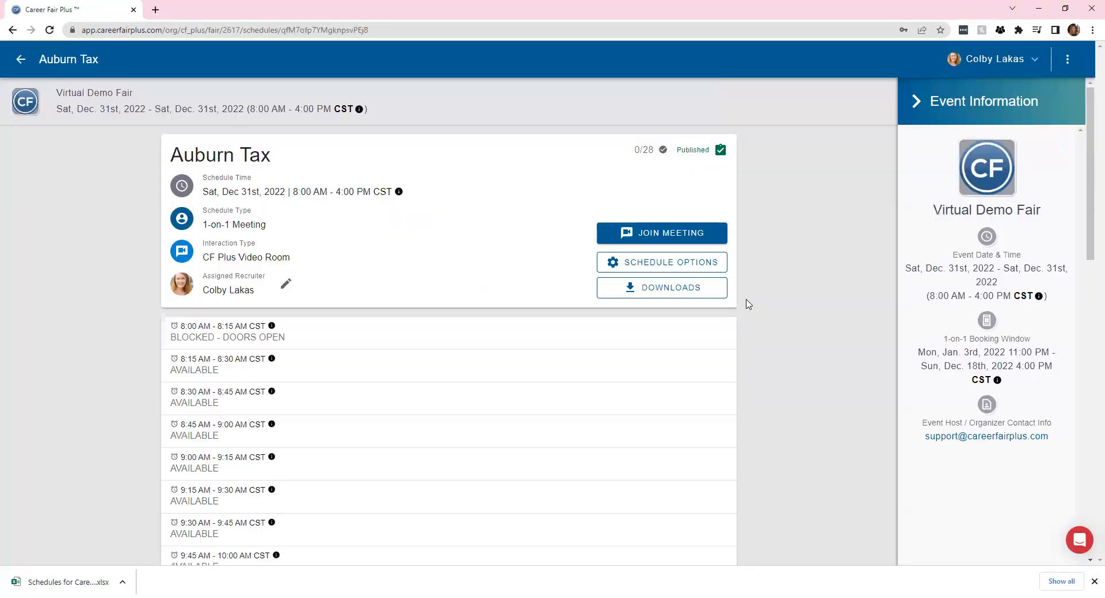
left_click(670, 263)
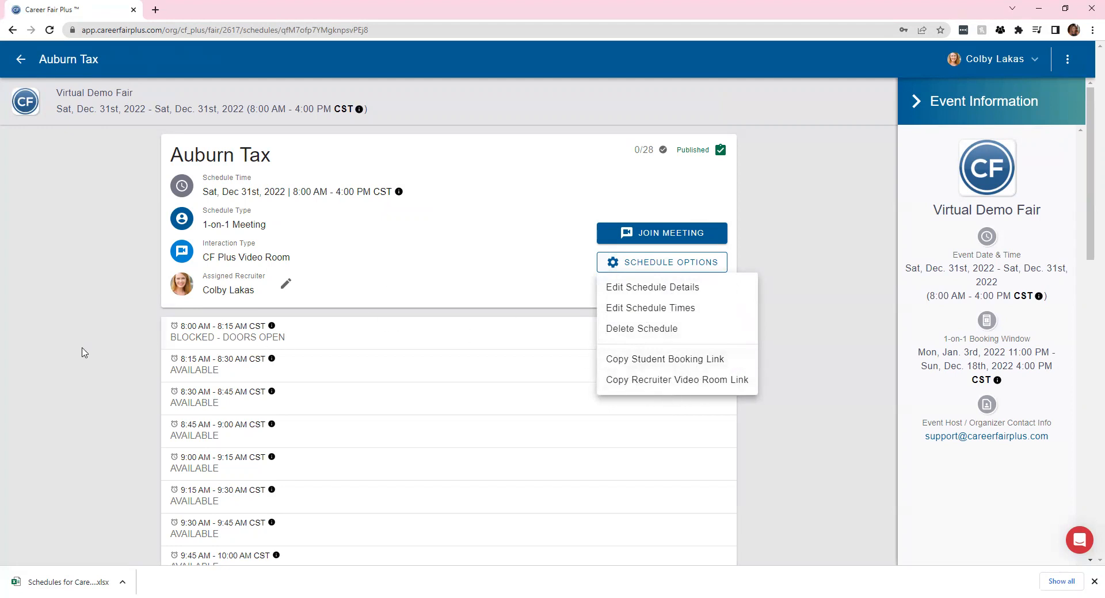
left_click(122, 341)
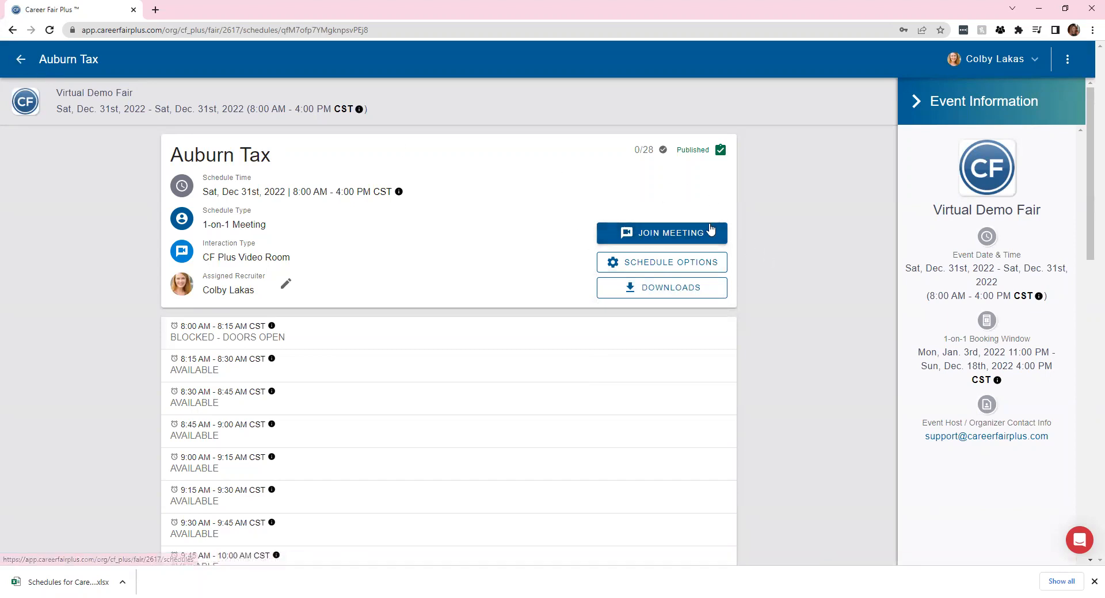
Back on My Schedules, review the 11 1-on-1 and 2 group schedules, ending at the top
left_click(20, 61)
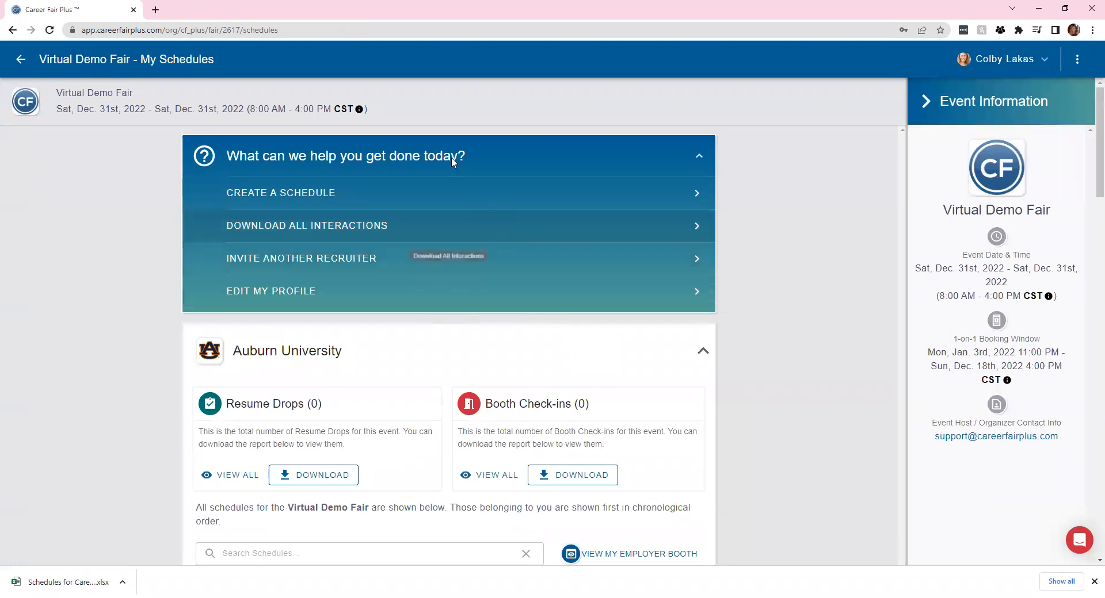
scroll(524, 333, "down", 6)
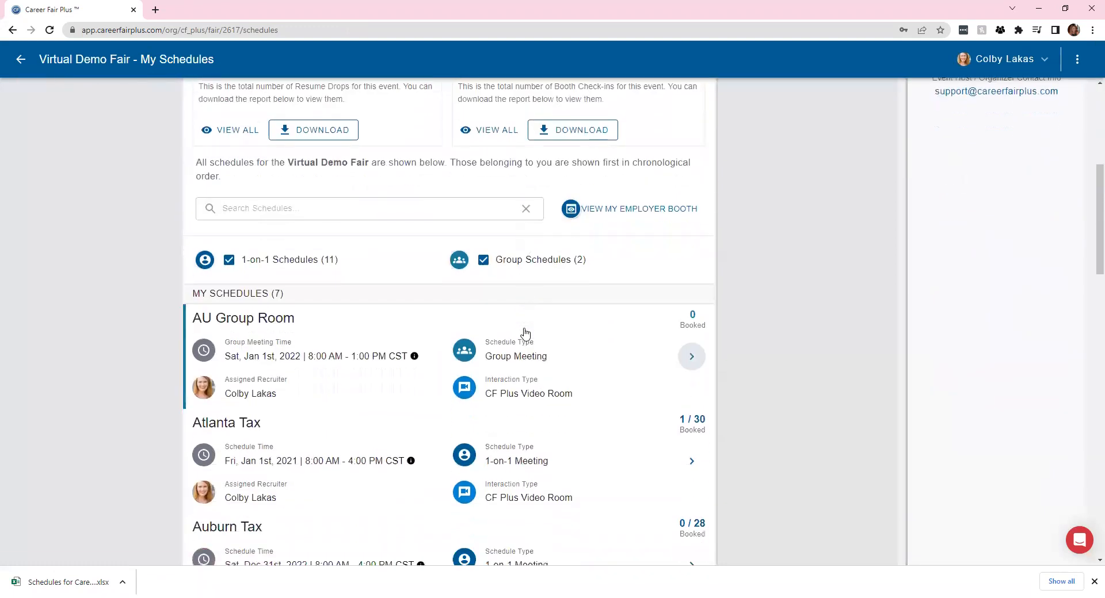
scroll(524, 334, "down", 3)
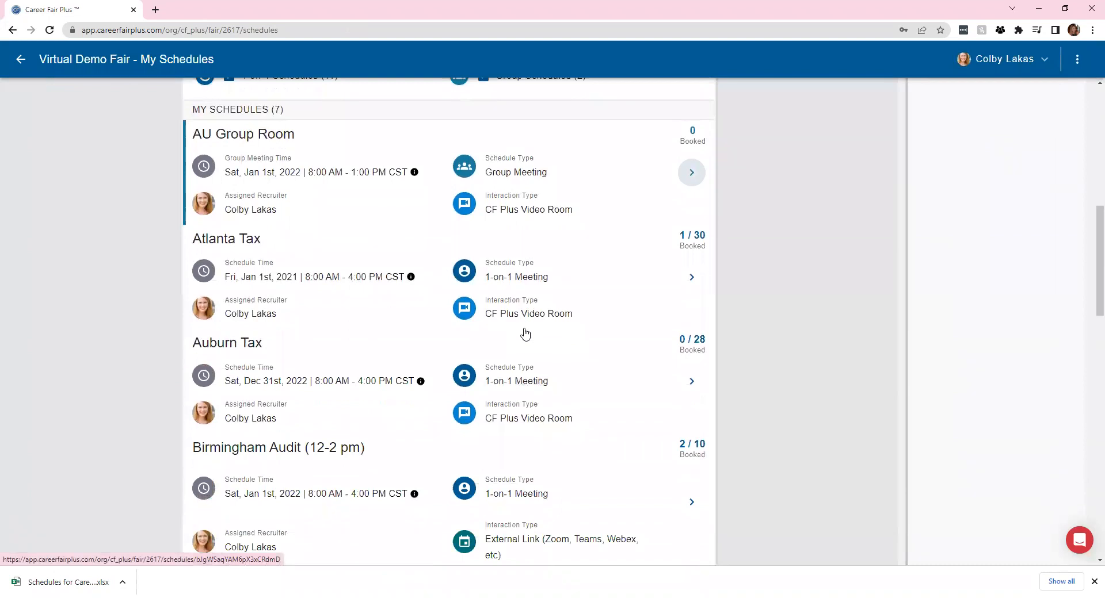
scroll(525, 334, "down", 9)
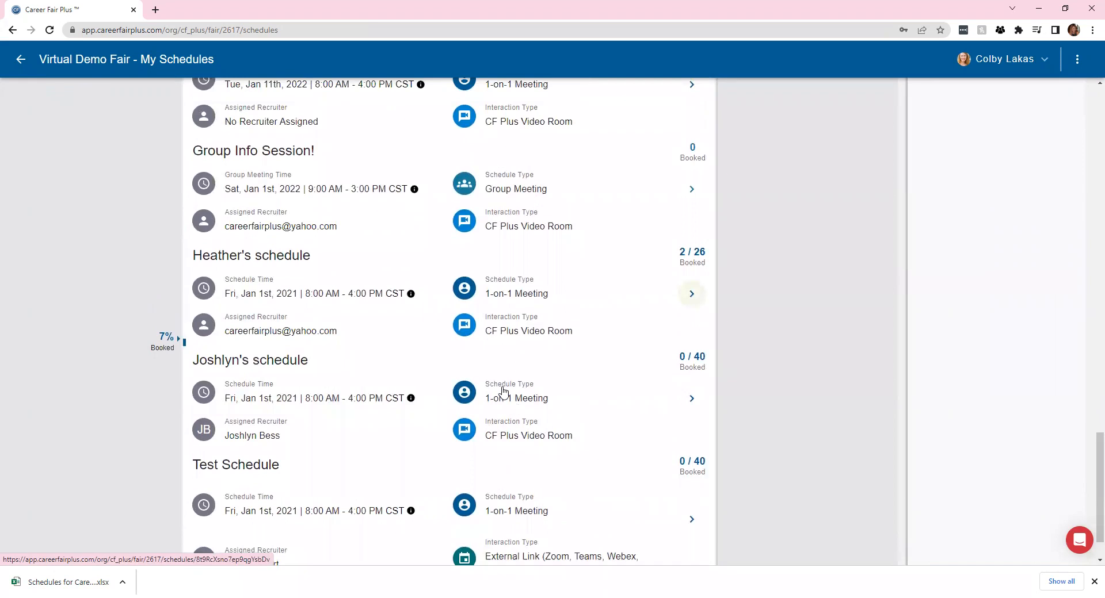
scroll(503, 392, "up", 5)
scroll(503, 391, "up", 8)
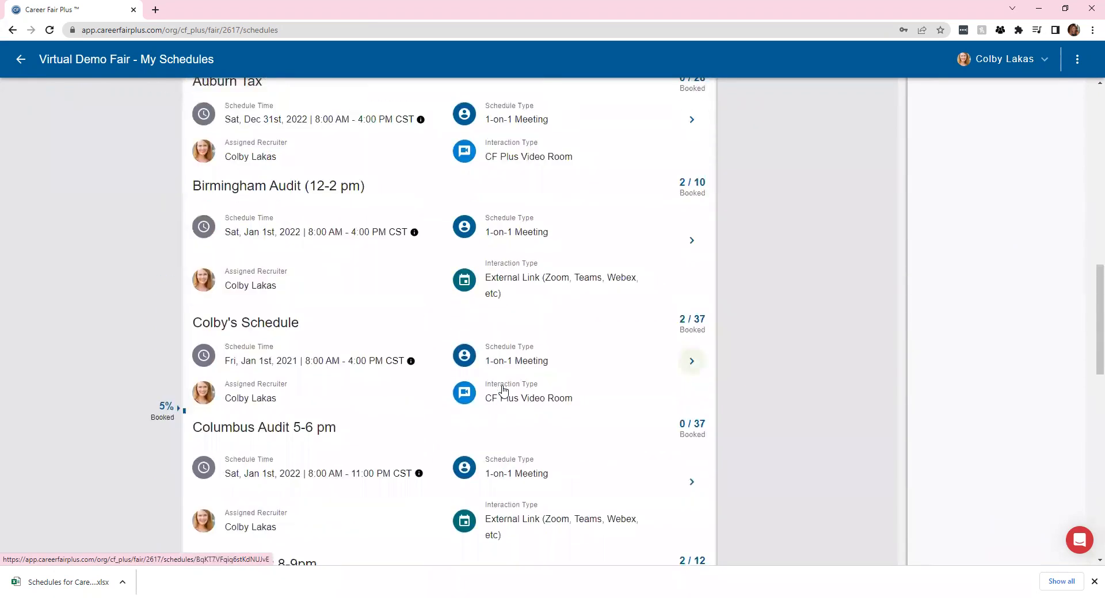
scroll(503, 391, "up", 14)
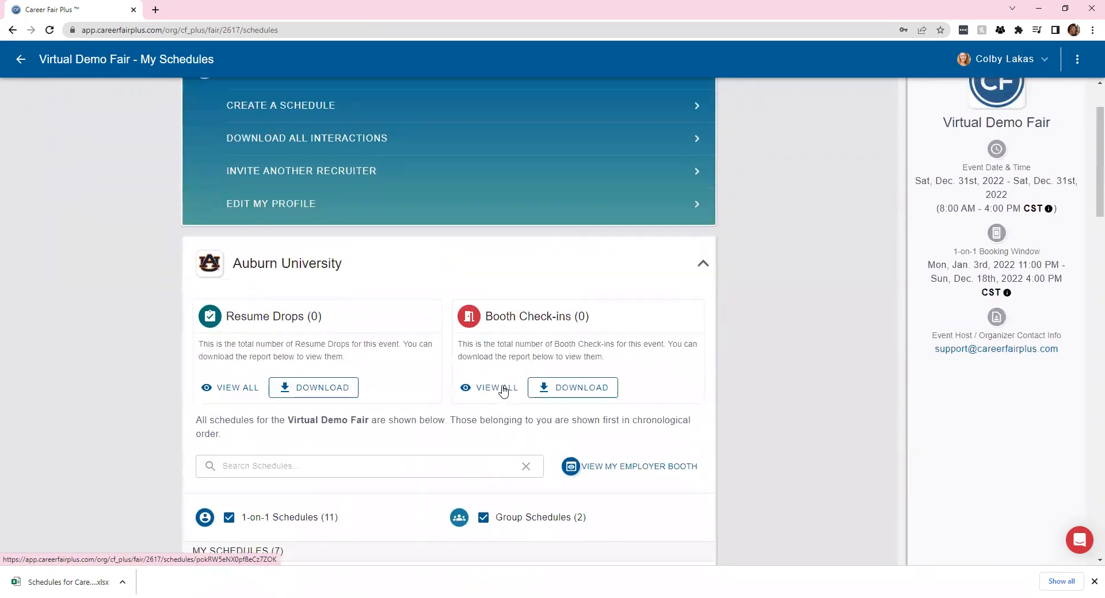
scroll(504, 391, "up", 2)
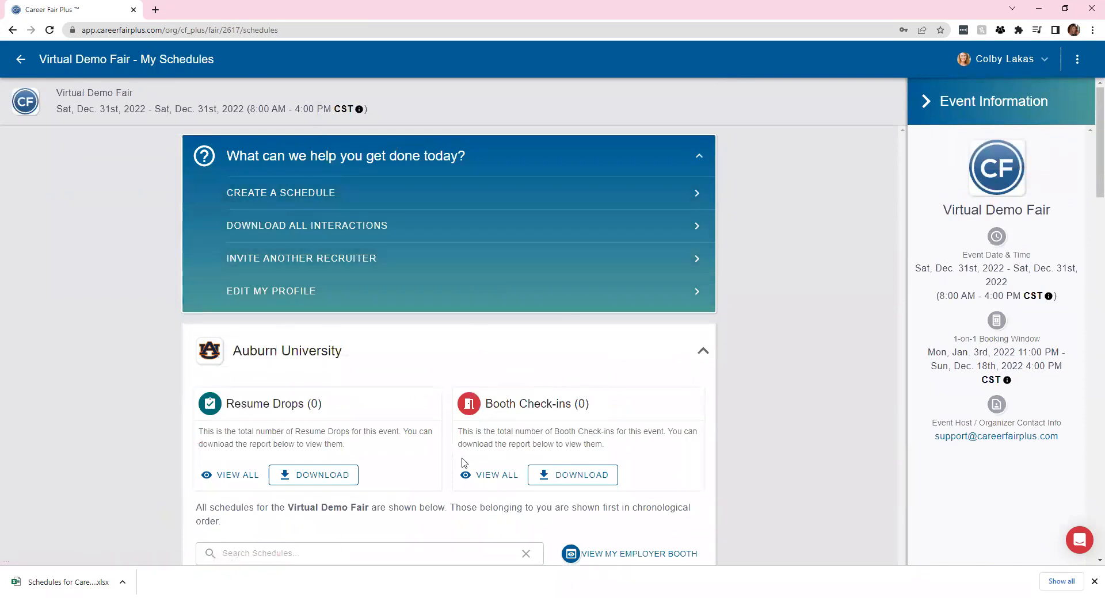